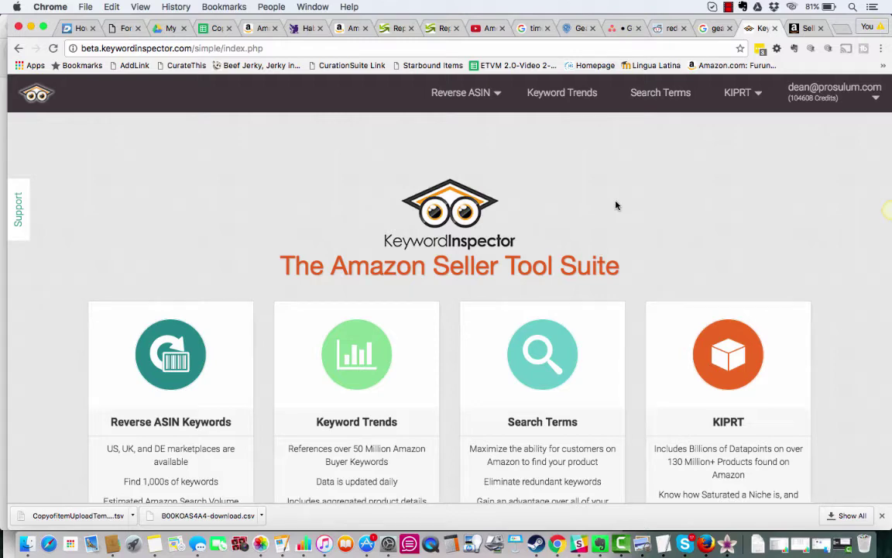
# Look over the Keyword Inspector home page and its Reverse ASIN Keywords, Keyword Trends, Search Terms and KIPRT tools.
pyautogui.scroll(-10, 616, 205)
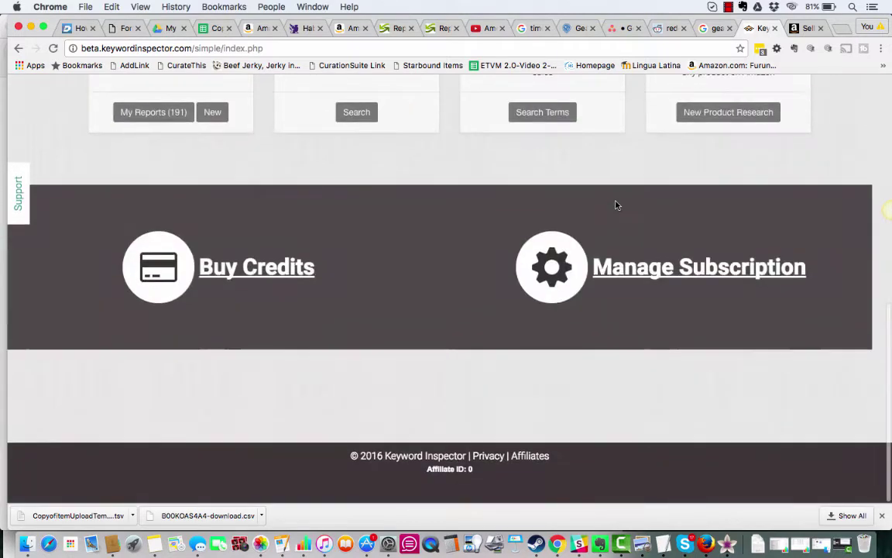
pyautogui.scroll(10, 616, 205)
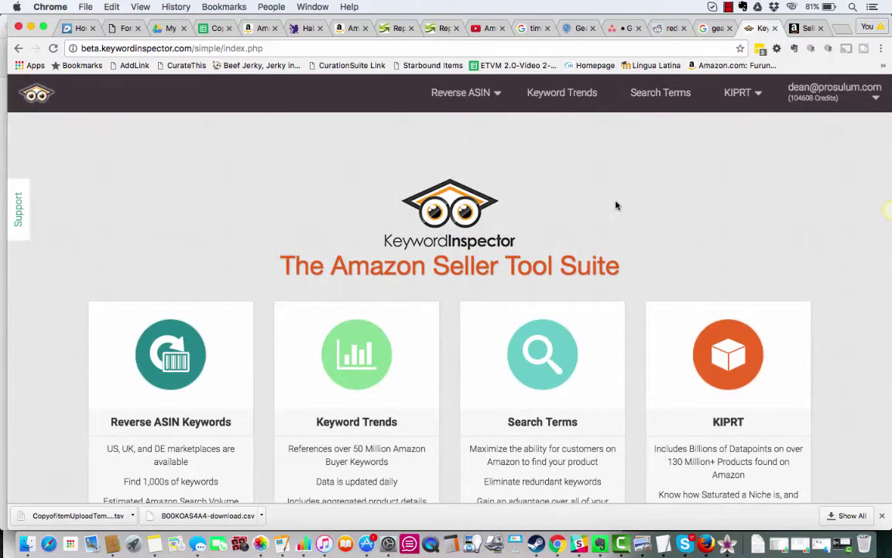
pyautogui.click(40, 95)
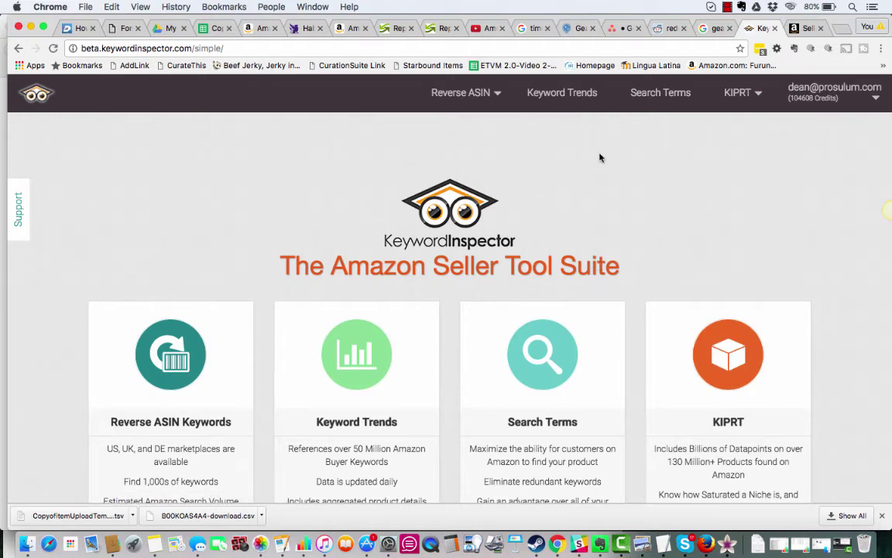
pyautogui.click(465, 96)
pyautogui.scroll(-2, 590, 205)
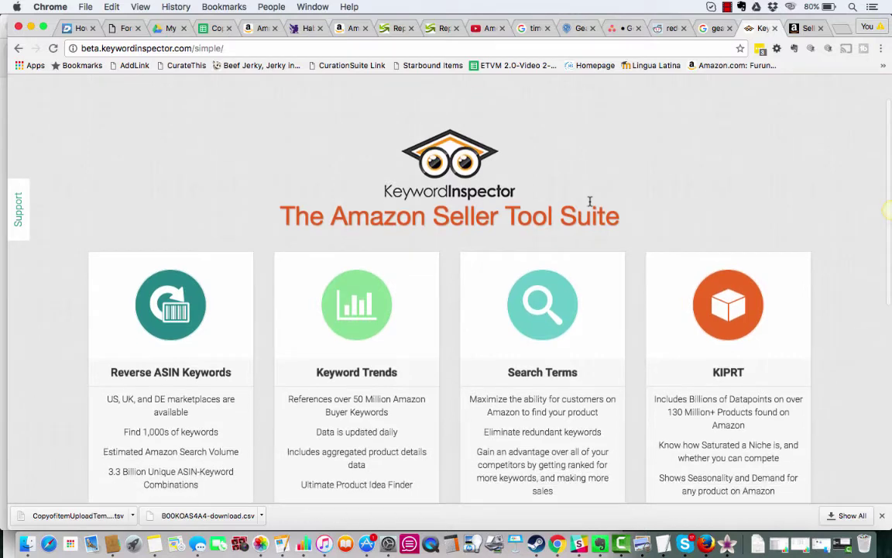
pyautogui.scroll(-5, 590, 201)
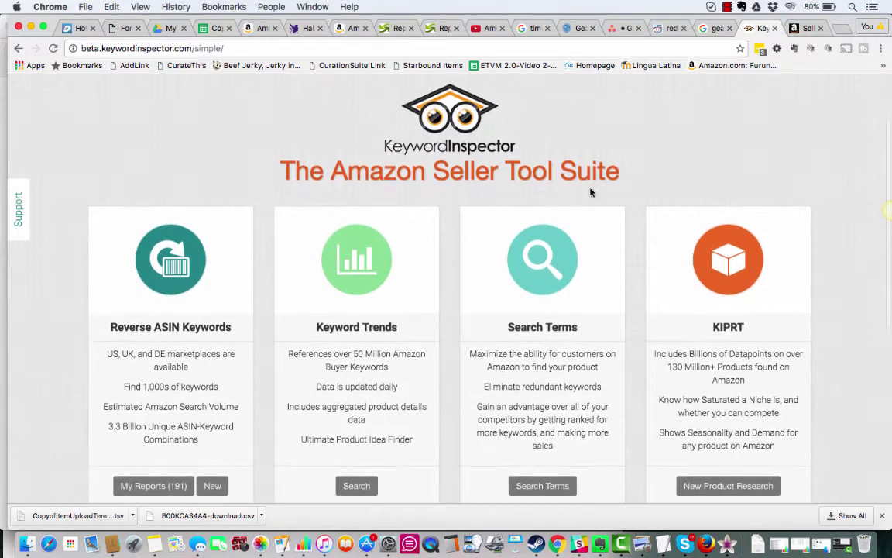
pyautogui.scroll(7, 590, 192)
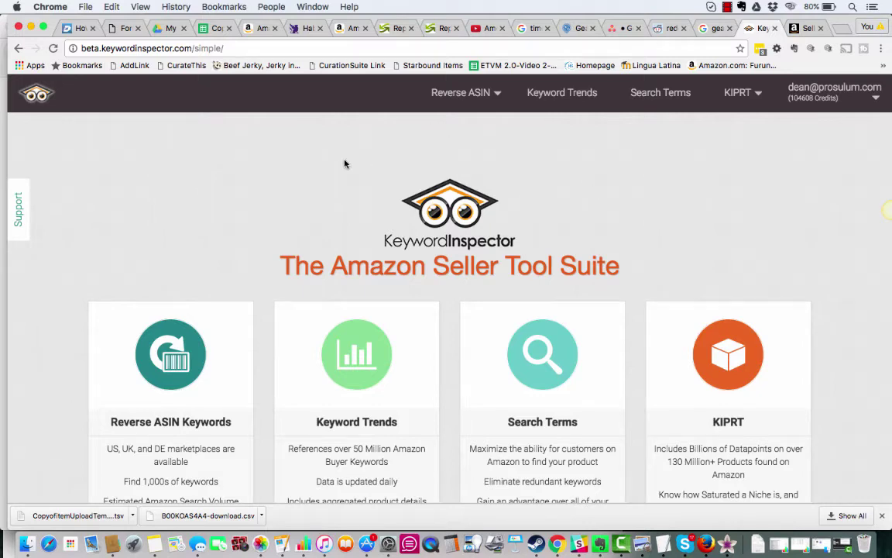
pyautogui.scroll(-5, 307, 181)
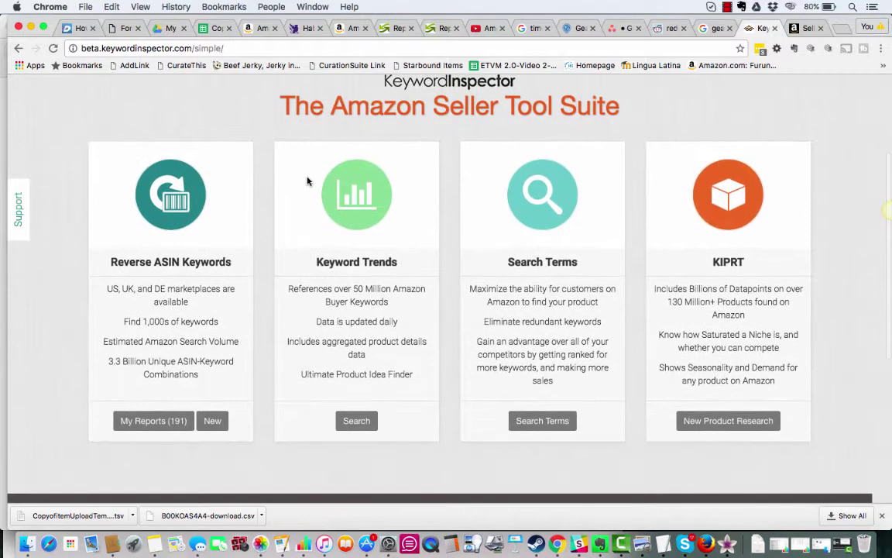
pyautogui.scroll(-3, 307, 181)
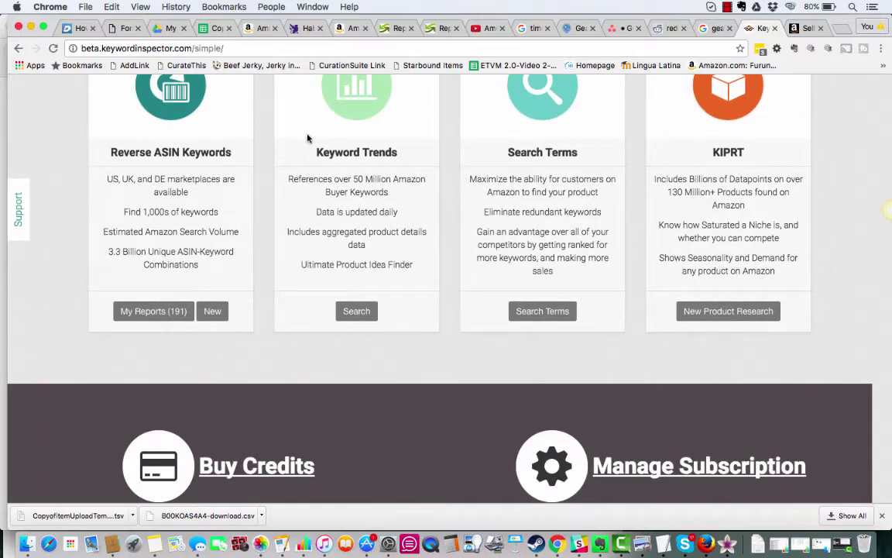
pyautogui.scroll(7, 289, 273)
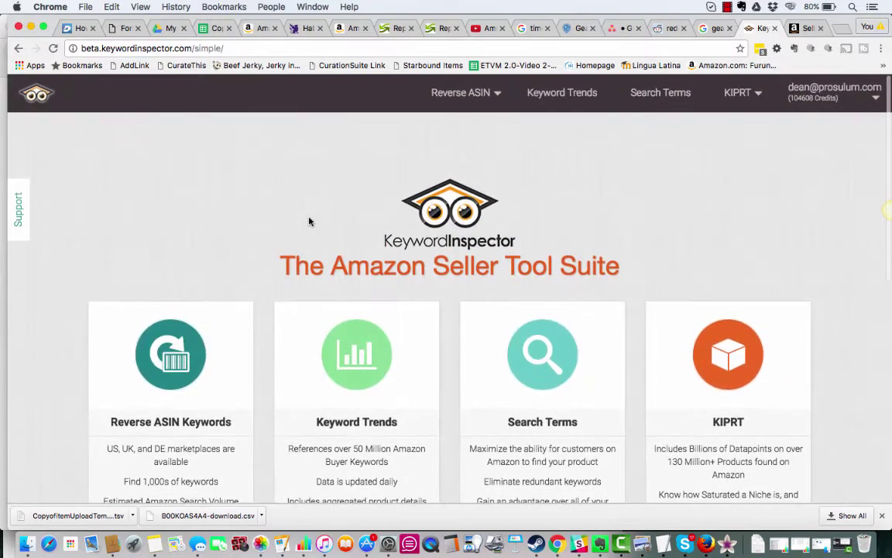
# Open a new Reverse ASIN search from the Reverse ASIN Keywords tool.
pyautogui.scroll(-2, 309, 221)
pyautogui.scroll(-4, 309, 221)
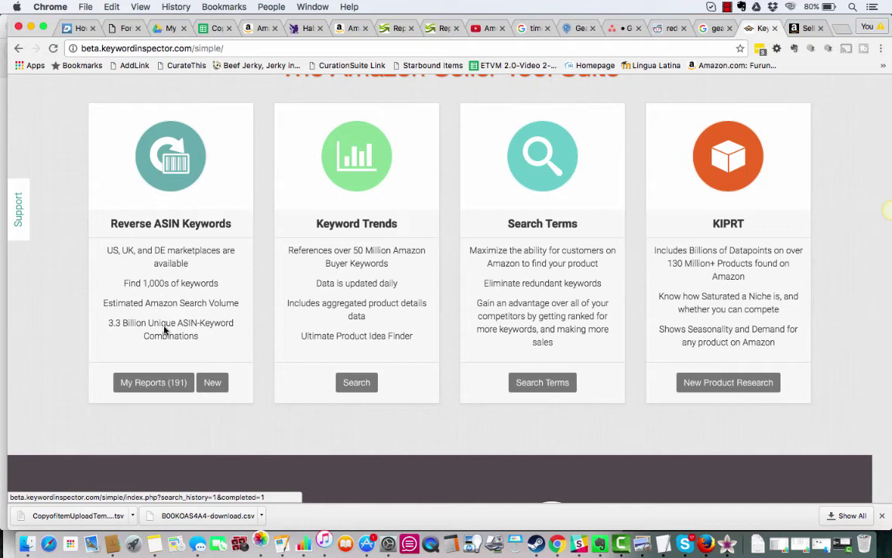
pyautogui.click(208, 385)
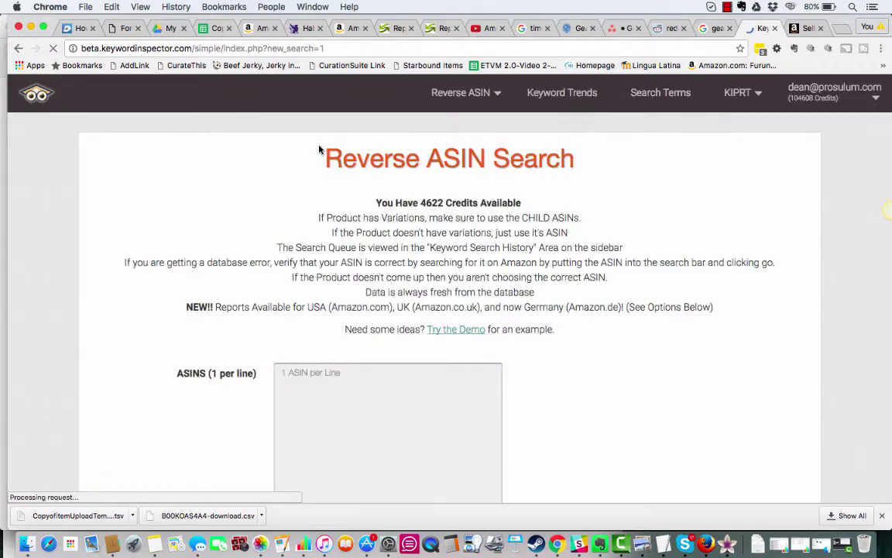
# Review the Reverse ASIN Search form, from the ASIN entry box through the USA, UK and Germany search types.
pyautogui.scroll(-3, 414, 246)
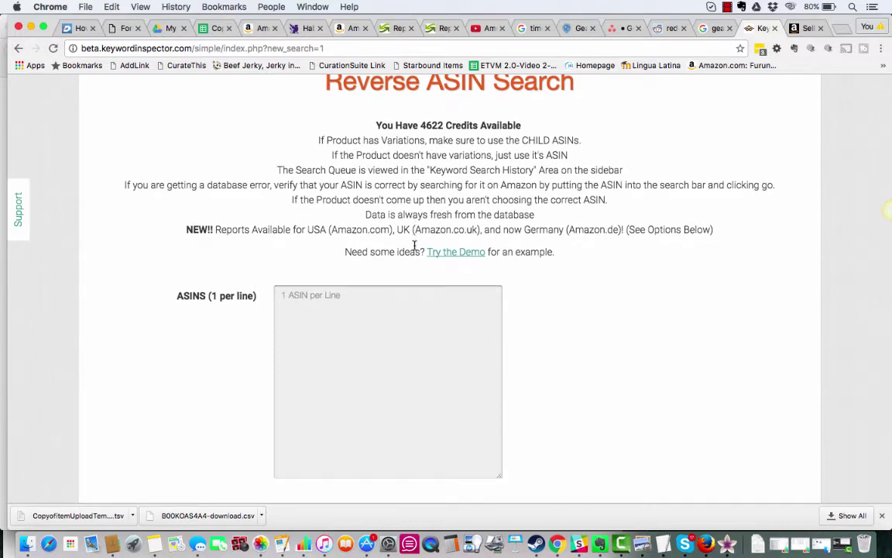
pyautogui.scroll(-1, 414, 245)
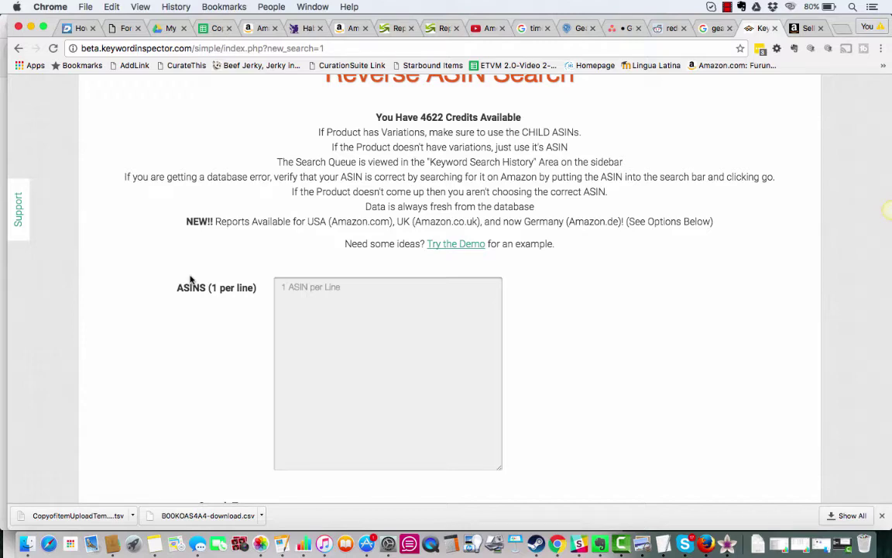
pyautogui.scroll(-4, 189, 278)
pyautogui.scroll(-5, 189, 278)
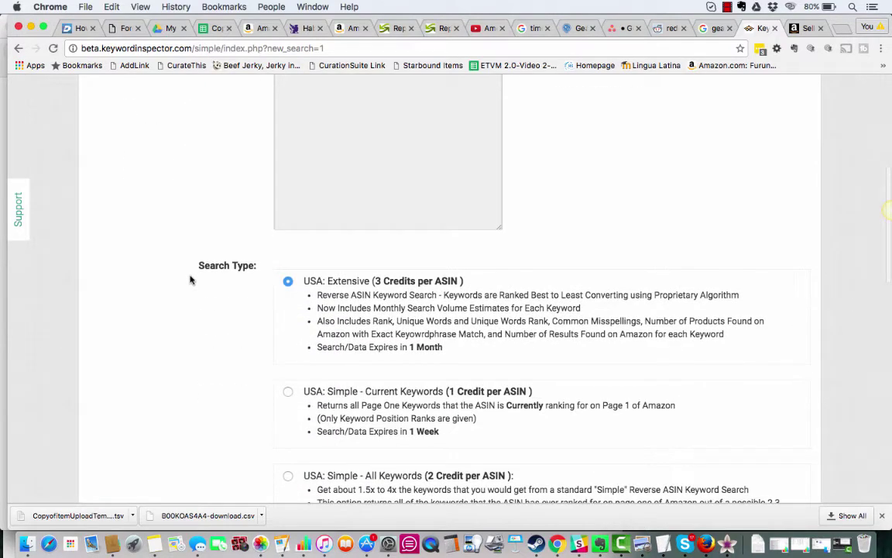
pyautogui.scroll(-5, 191, 279)
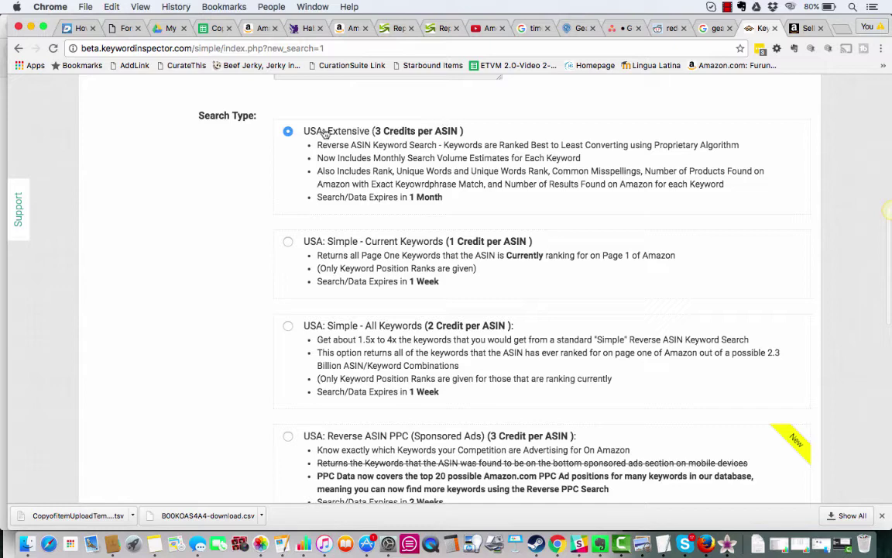
pyautogui.scroll(-1, 331, 256)
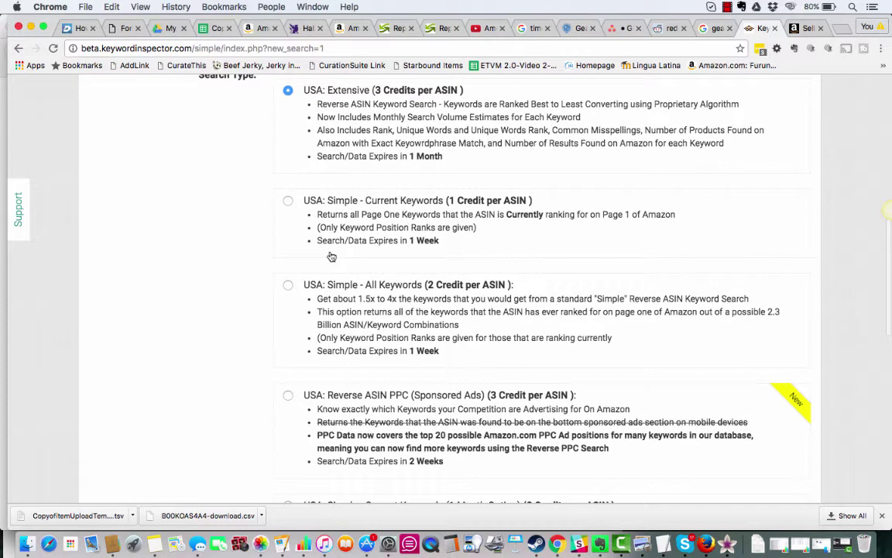
pyautogui.scroll(-4, 347, 341)
pyautogui.scroll(-1, 379, 97)
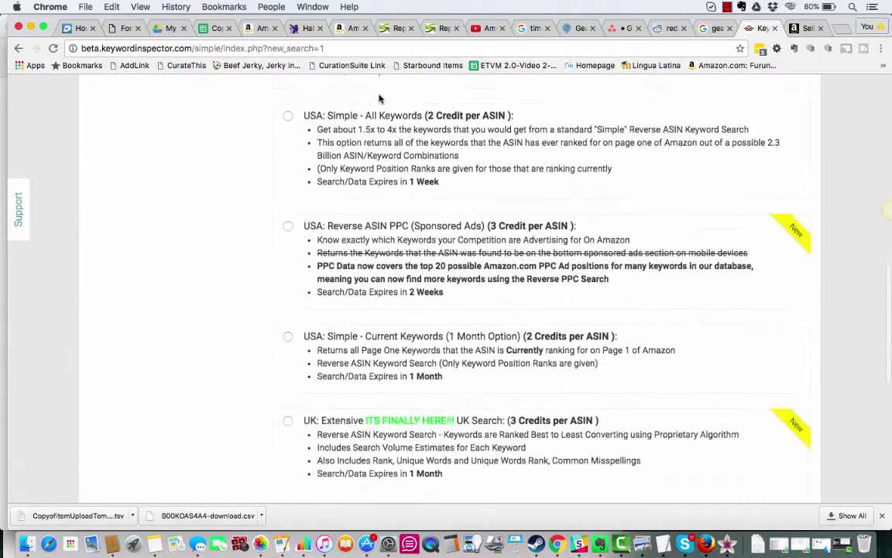
pyautogui.scroll(-2, 341, 195)
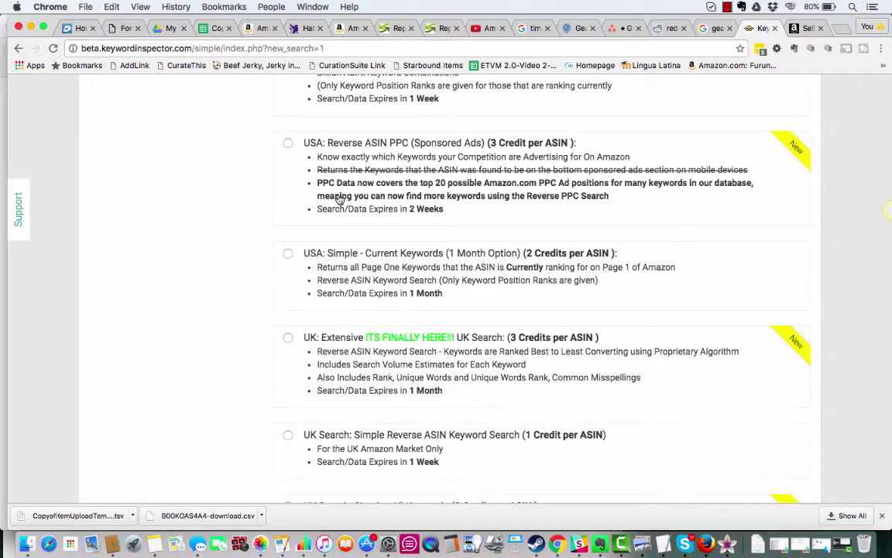
pyautogui.scroll(-5, 339, 200)
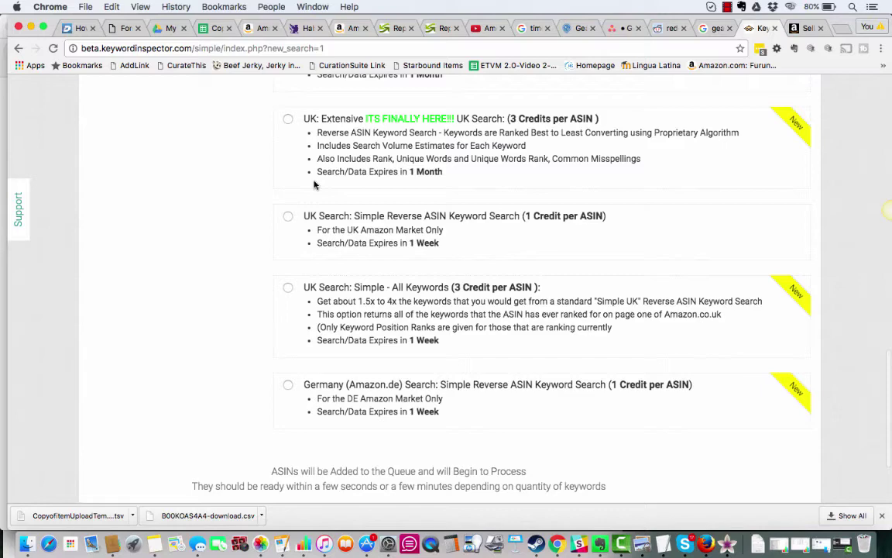
pyautogui.scroll(-2, 283, 403)
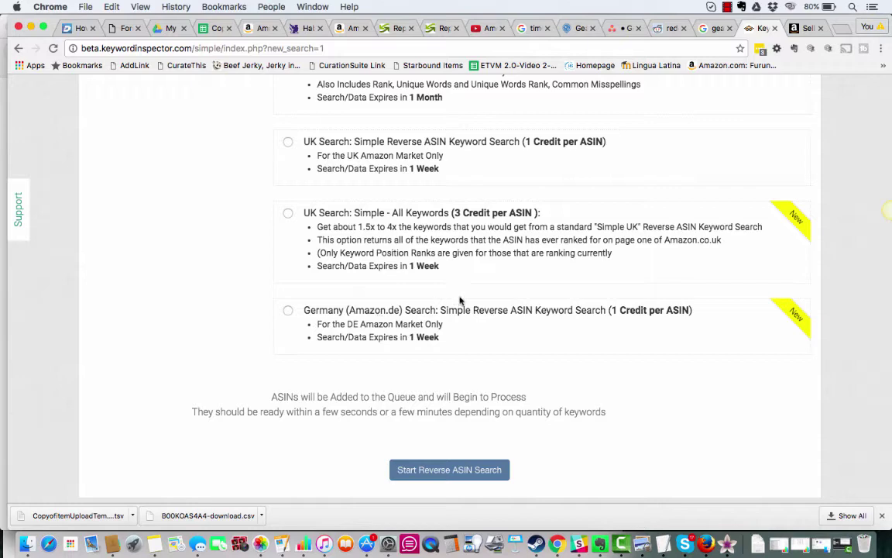
pyautogui.scroll(2, 459, 300)
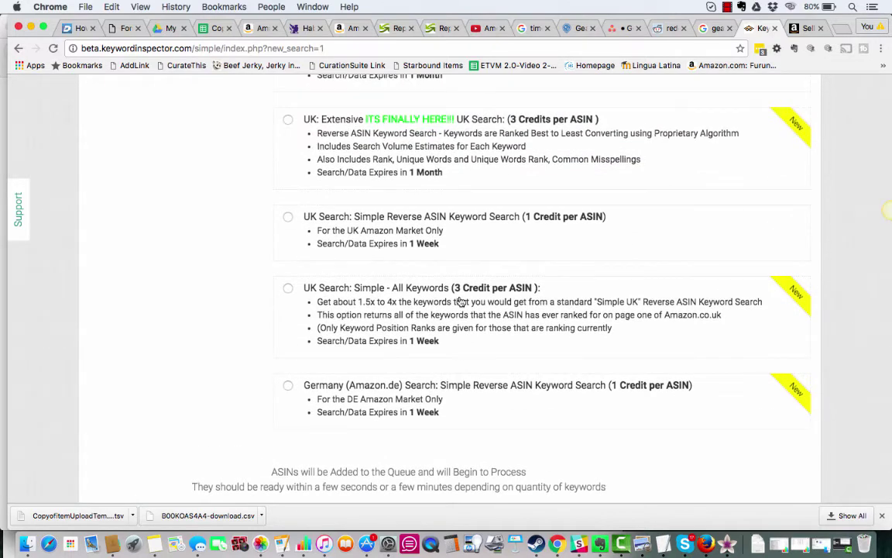
pyautogui.scroll(15, 459, 300)
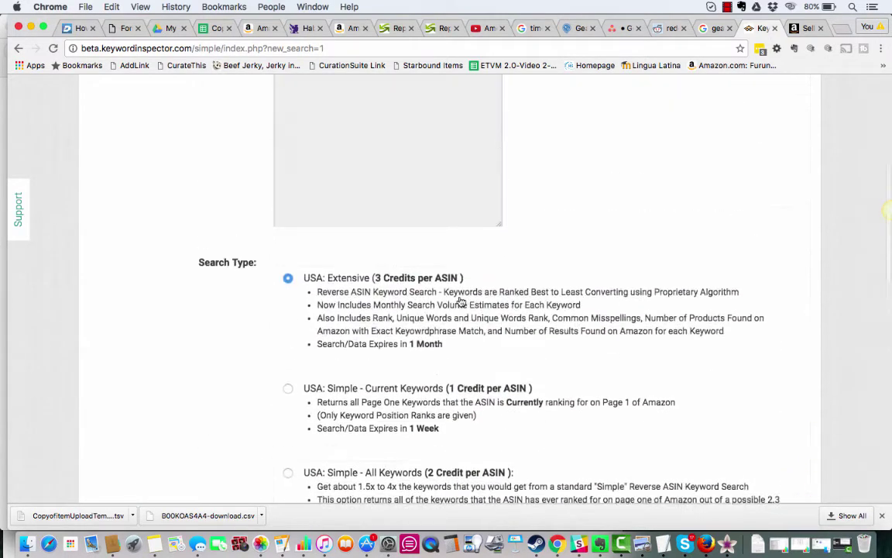
pyautogui.scroll(4, 460, 300)
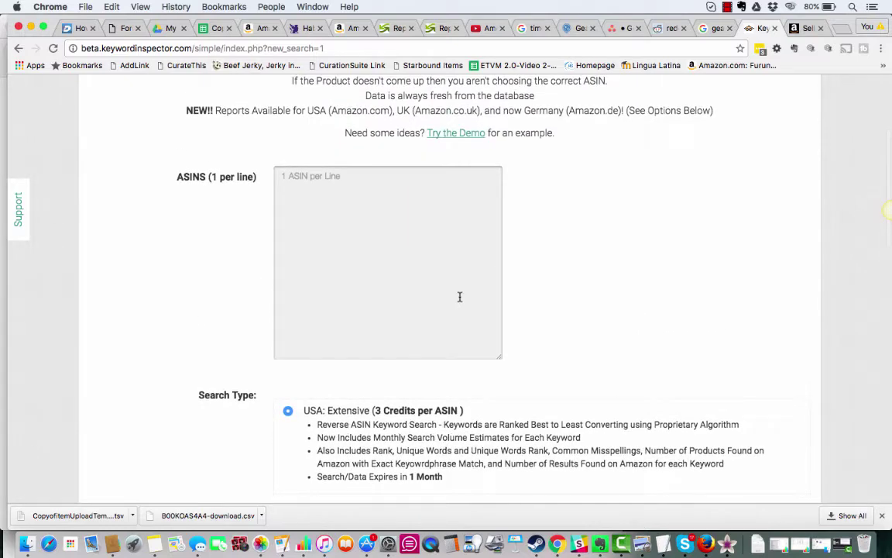
# Compare the Extensive search type with the Simple and UK options, checking credit costs and data expiry.
pyautogui.scroll(-3, 459, 297)
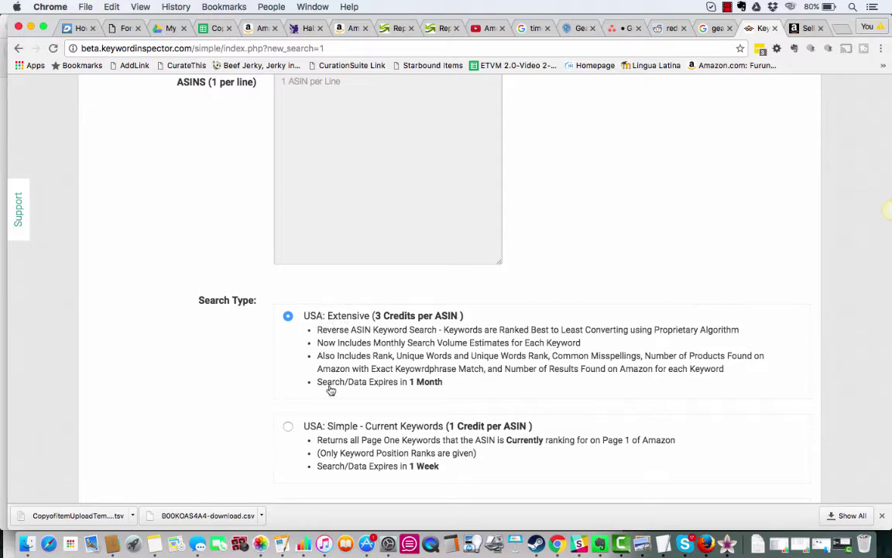
pyautogui.scroll(-10, 353, 335)
pyautogui.scroll(-8, 353, 334)
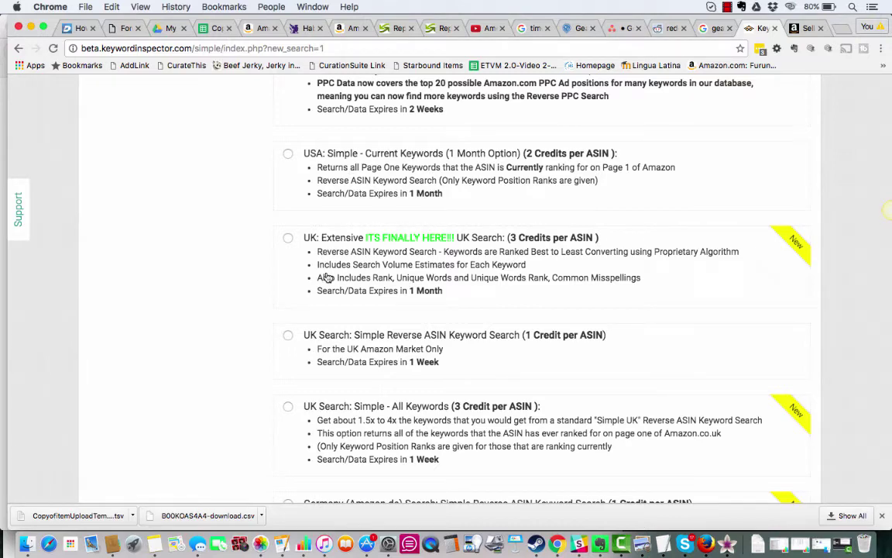
pyautogui.scroll(15, 326, 277)
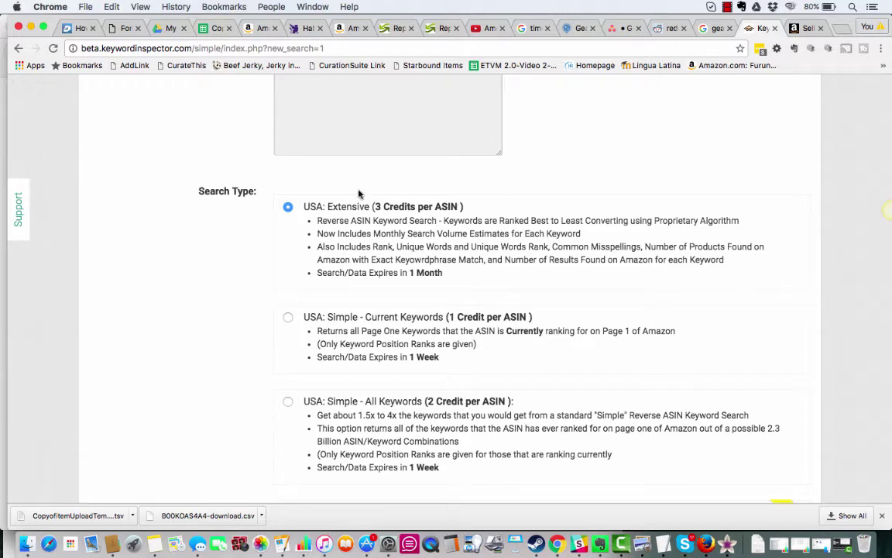
pyautogui.scroll(1, 361, 191)
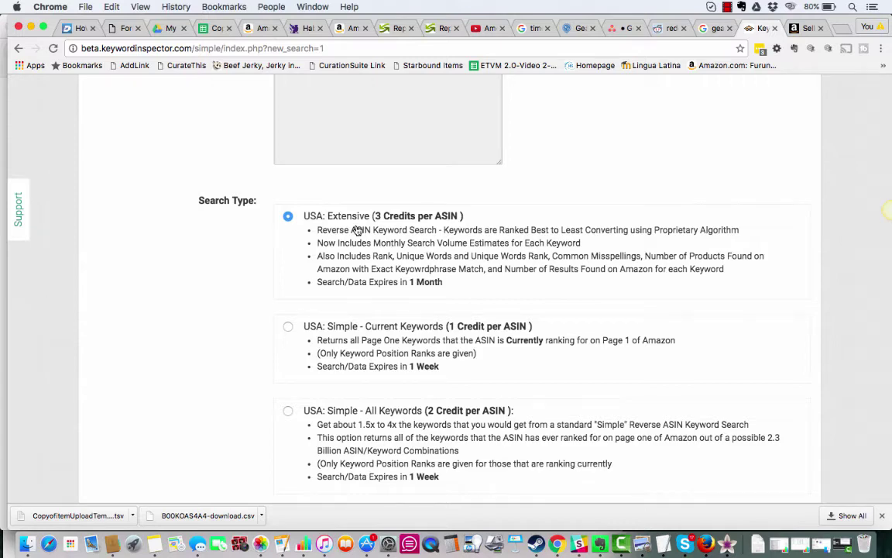
pyautogui.scroll(5, 356, 230)
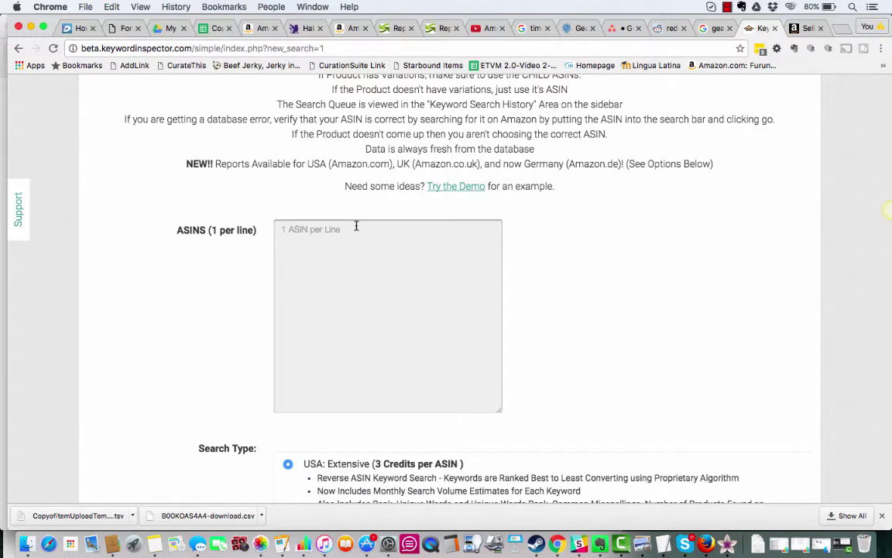
pyautogui.scroll(-1, 356, 225)
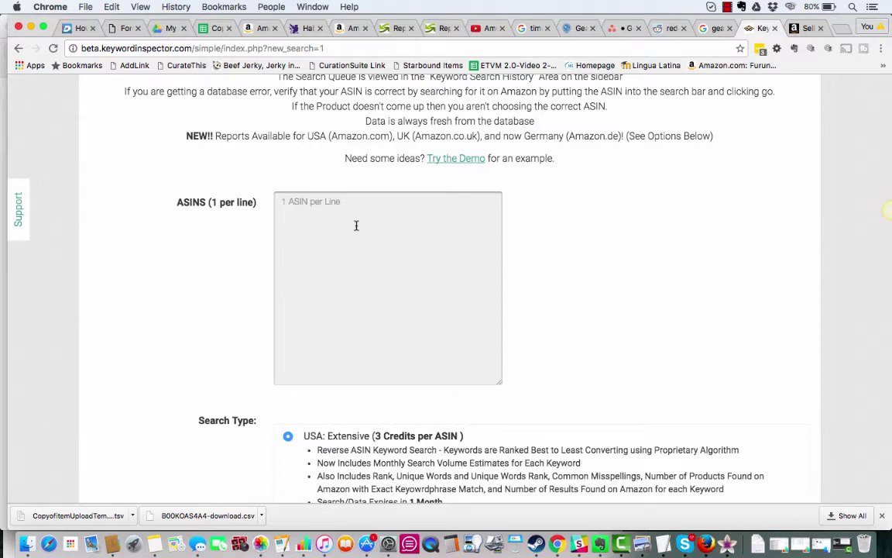
pyautogui.scroll(-1, 356, 225)
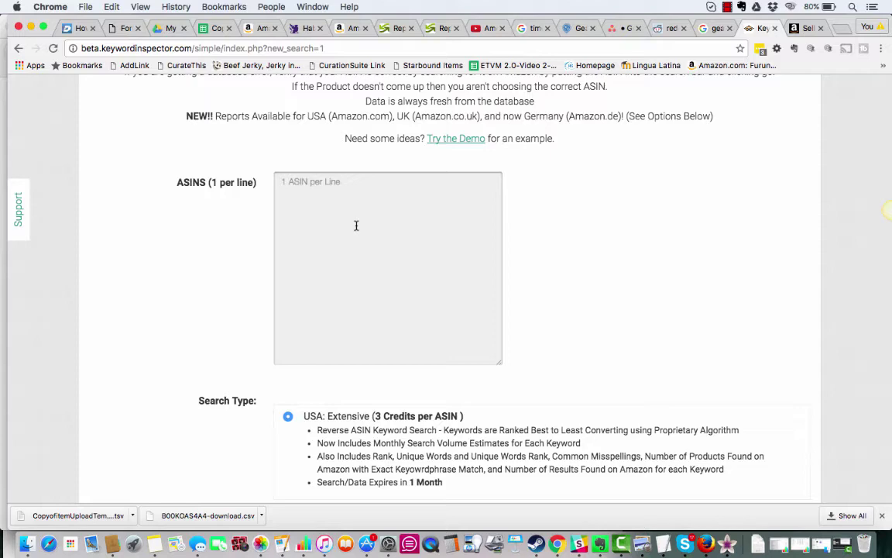
# Switch to the open Amazon home page and search for "knife sharpener" in All Departments.
pyautogui.press('super+7')
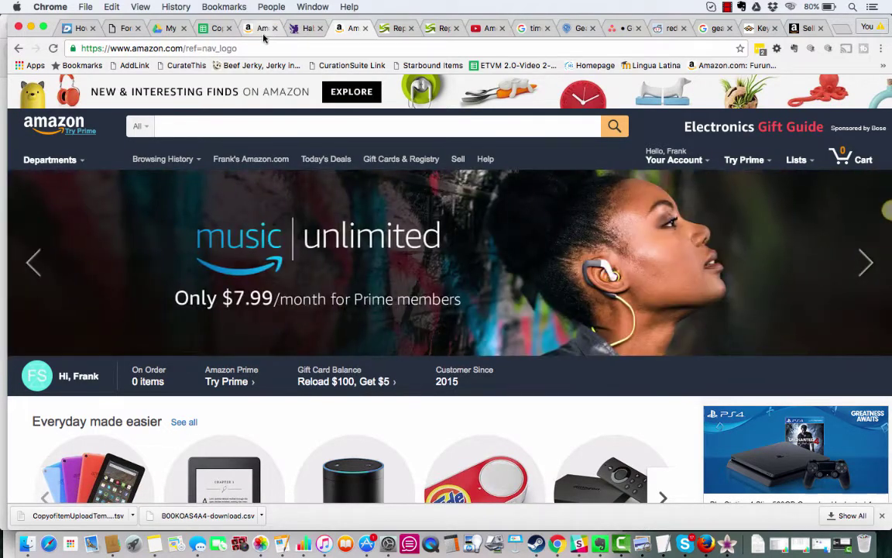
pyautogui.click(342, 127)
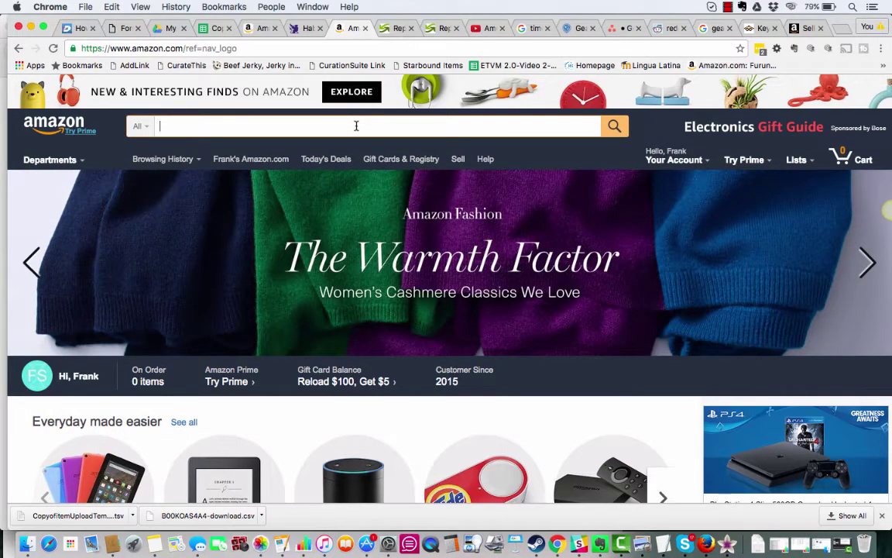
pyautogui.write('knife sha')
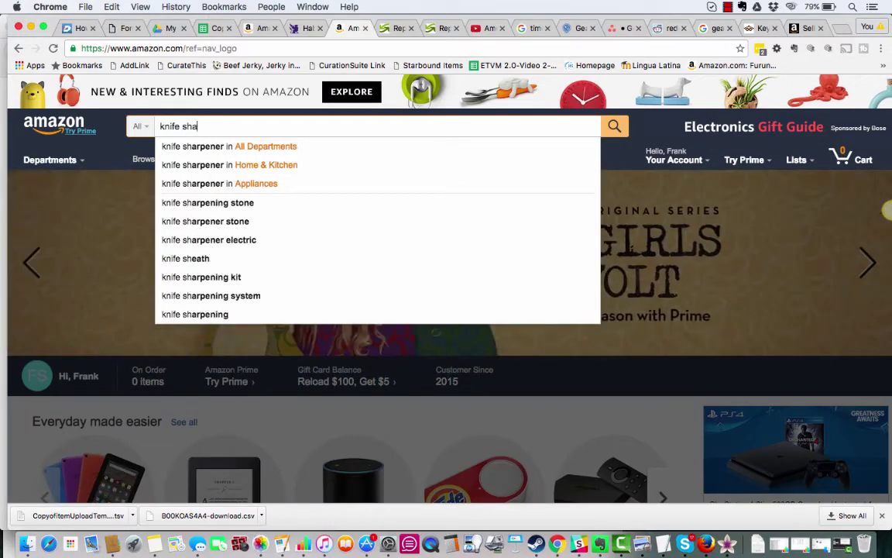
pyautogui.write('rp')
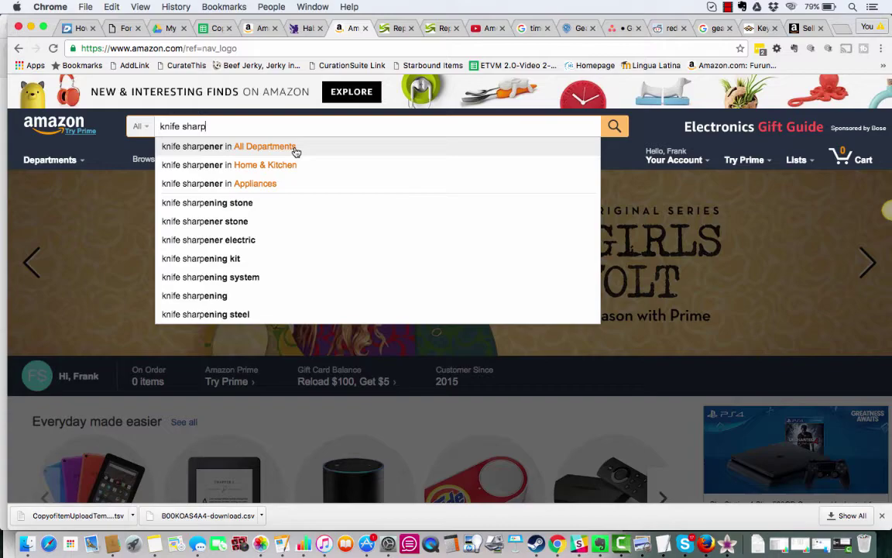
pyautogui.click(295, 150)
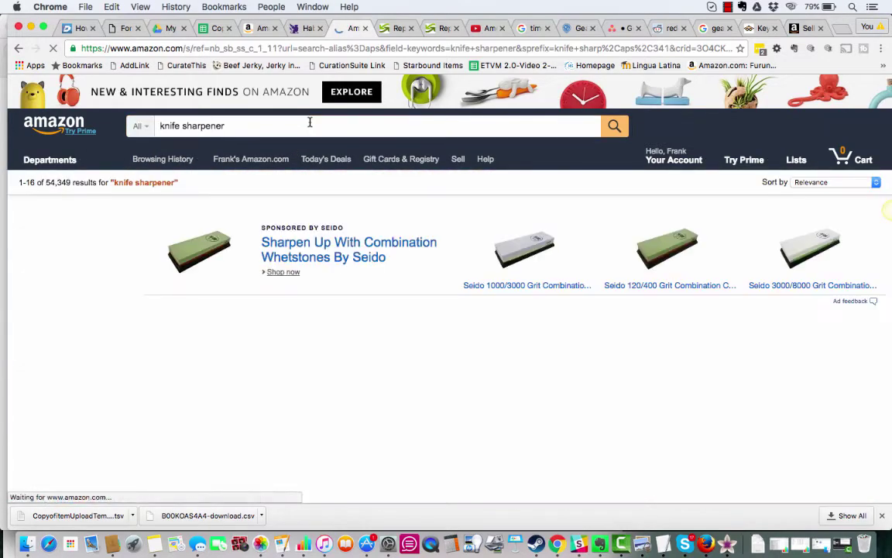
# Look through the "knife sharpener" results and refine the search to "knife sharpener stone".
pyautogui.scroll(-5, 304, 267)
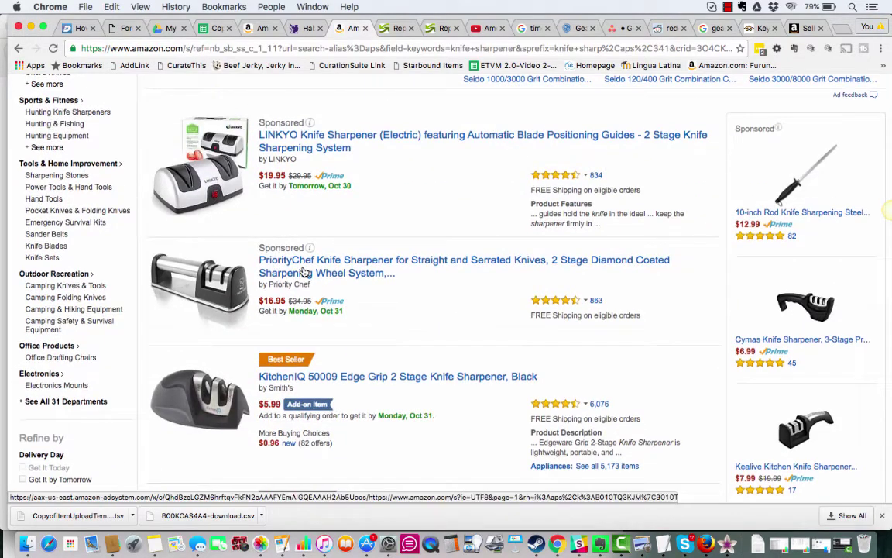
pyautogui.scroll(-10, 304, 271)
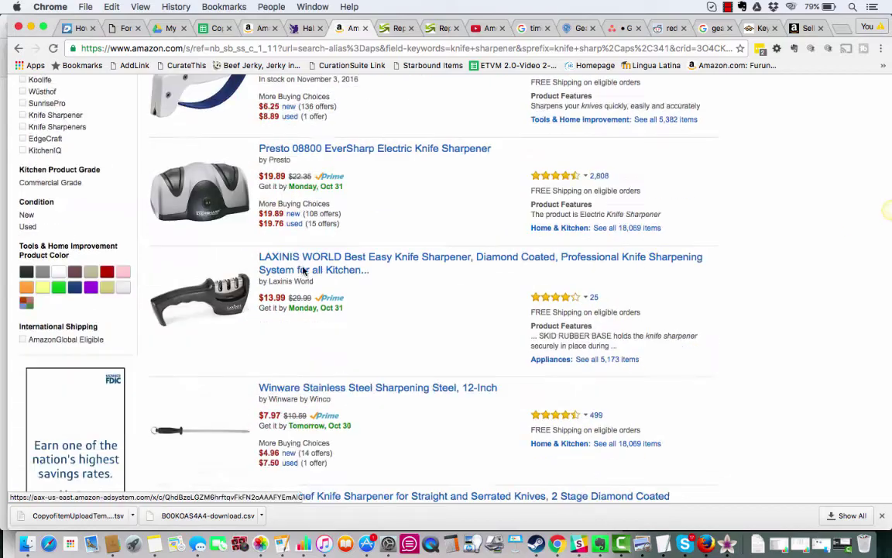
pyautogui.scroll(-10, 303, 270)
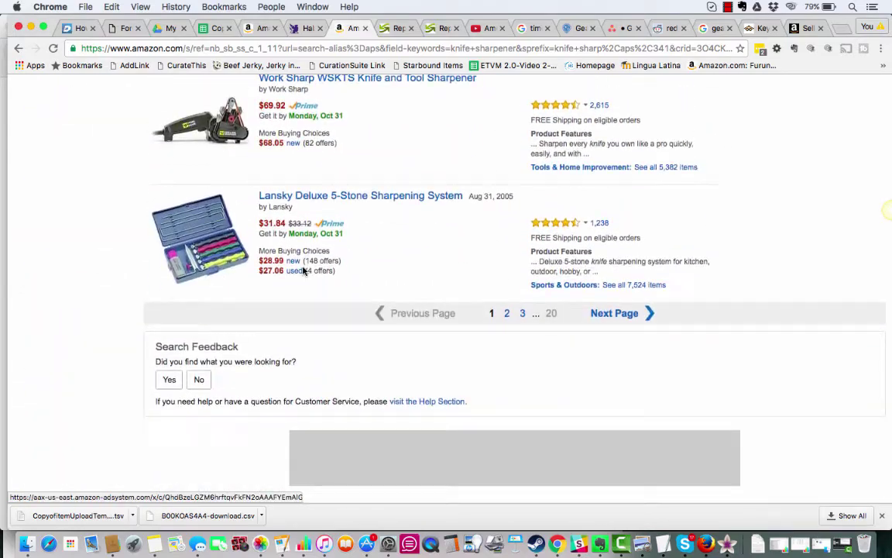
pyautogui.scroll(20, 304, 270)
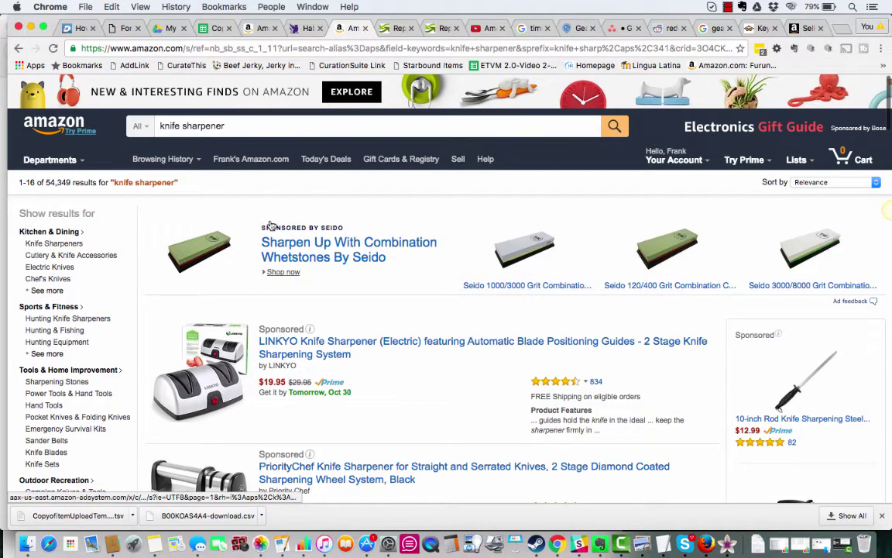
pyautogui.click(274, 125)
pyautogui.write('s')
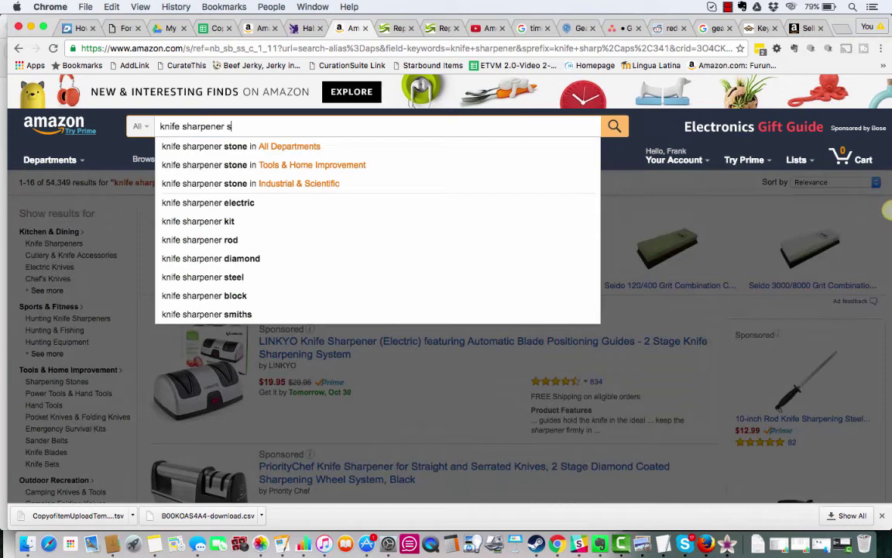
pyautogui.write('t')
pyautogui.click(213, 151)
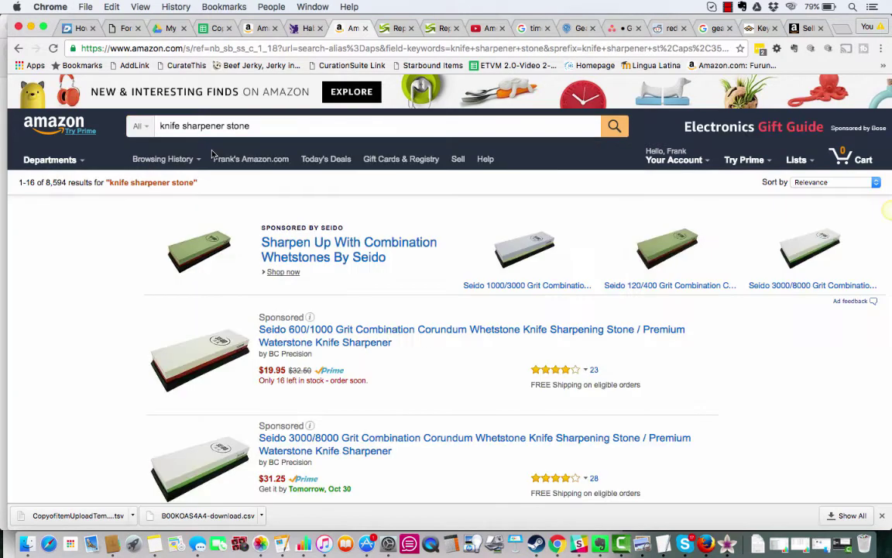
# Open the Smith's SK2 2-Stone Sharpening Kit listing from the search results.
pyautogui.scroll(-5, 387, 319)
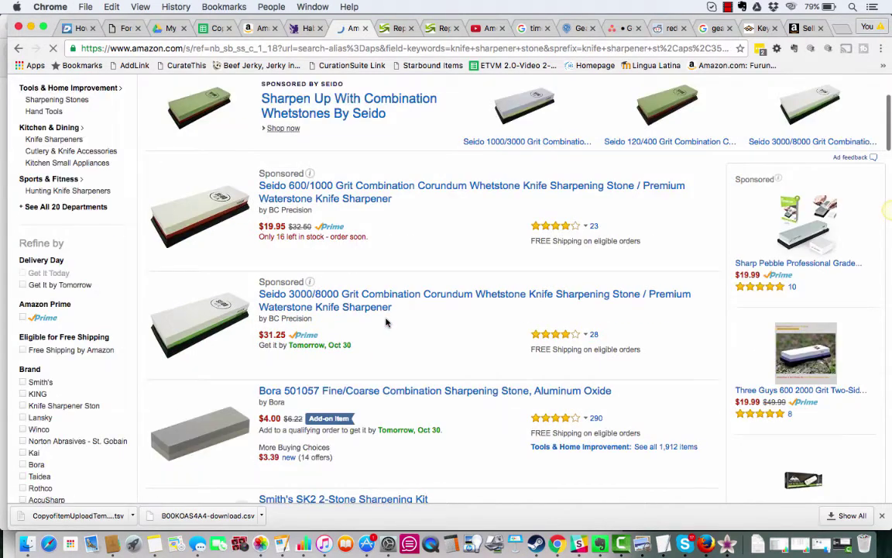
pyautogui.scroll(-1, 399, 315)
pyautogui.scroll(-2, 399, 315)
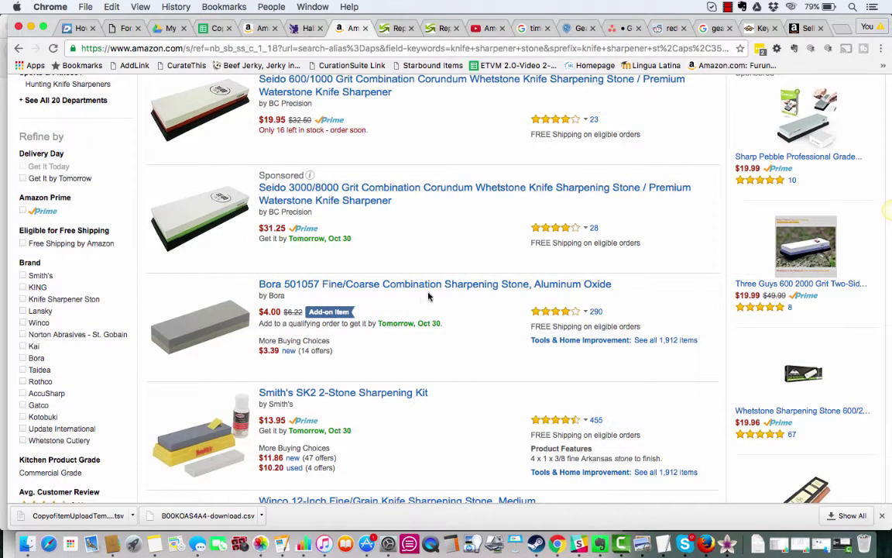
pyautogui.scroll(-1, 424, 345)
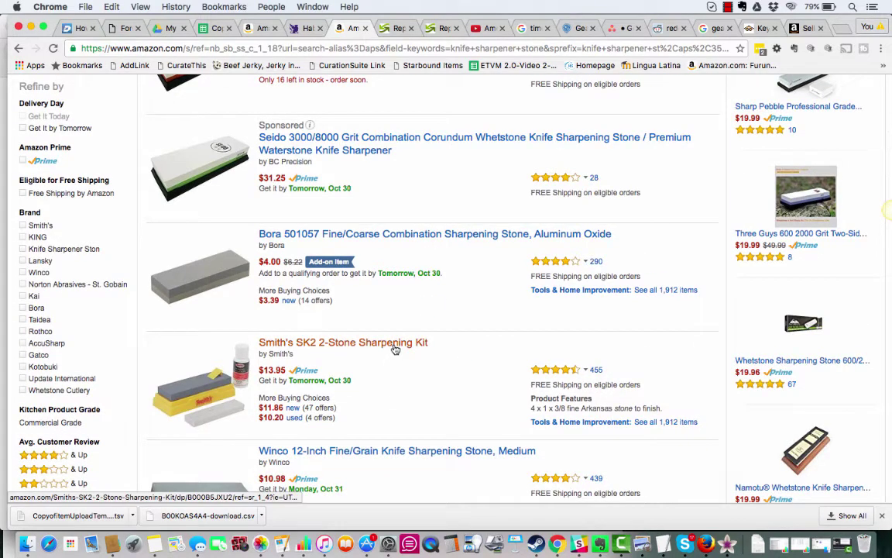
pyautogui.click(395, 350)
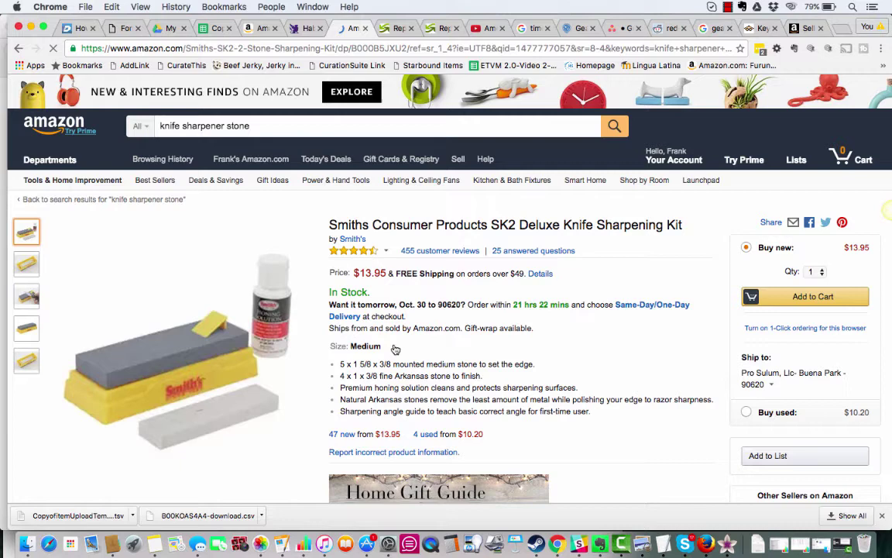
# Review the sharpening kit's listing from its bullet points through the Product Description and Product Details.
pyautogui.scroll(-1, 392, 340)
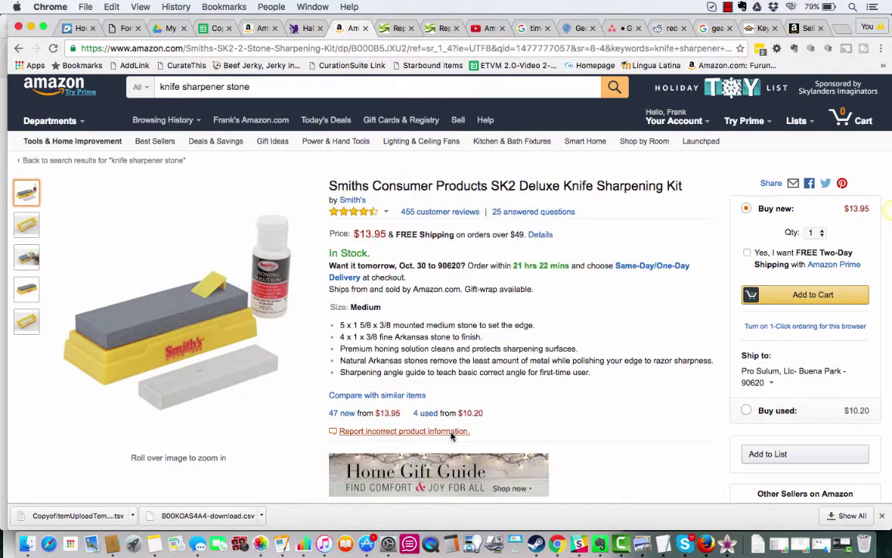
pyautogui.scroll(-6, 477, 315)
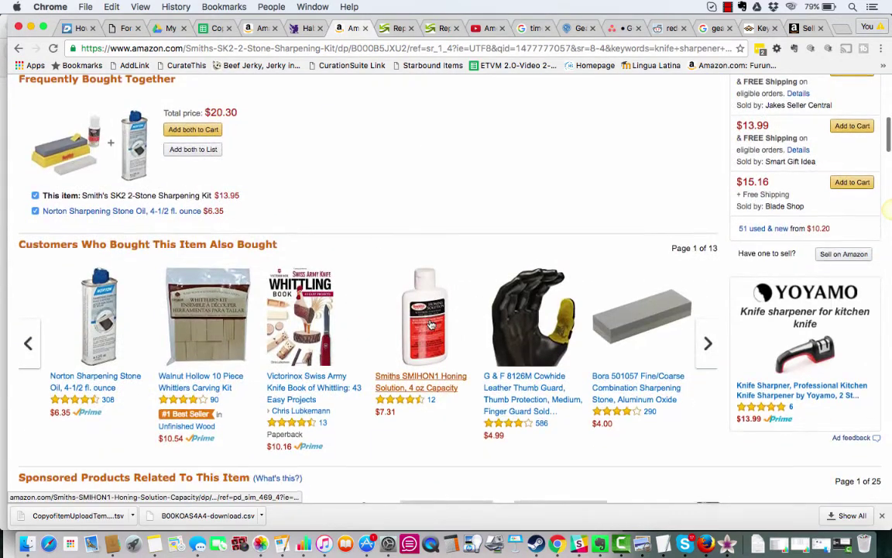
pyautogui.scroll(-10, 402, 364)
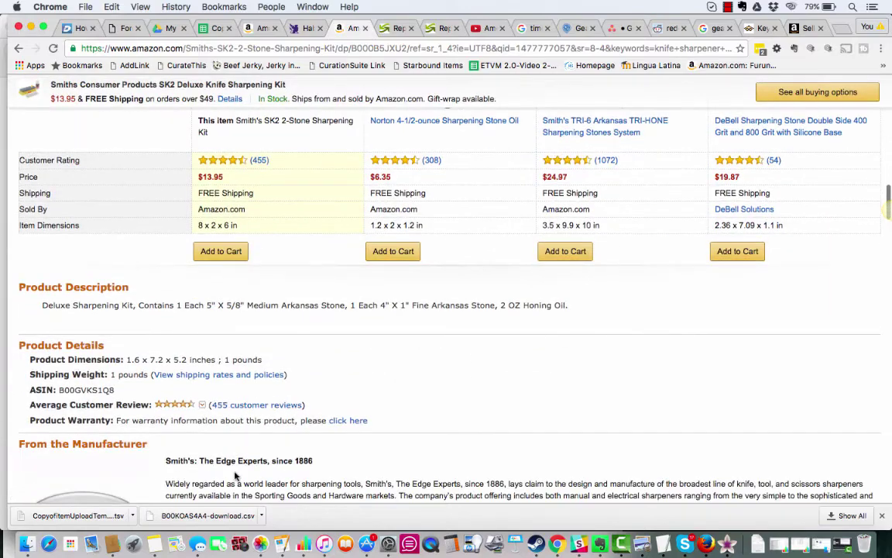
pyautogui.scroll(15, 294, 407)
pyautogui.scroll(1, 306, 415)
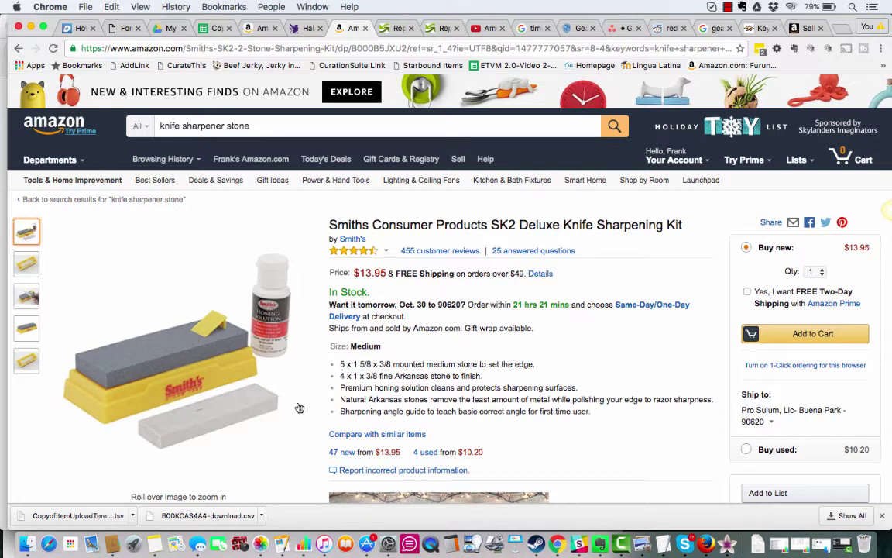
# Replace "knife" with "axe" in the search phrase and search for "axe sharpener stone".
pyautogui.click(262, 118)
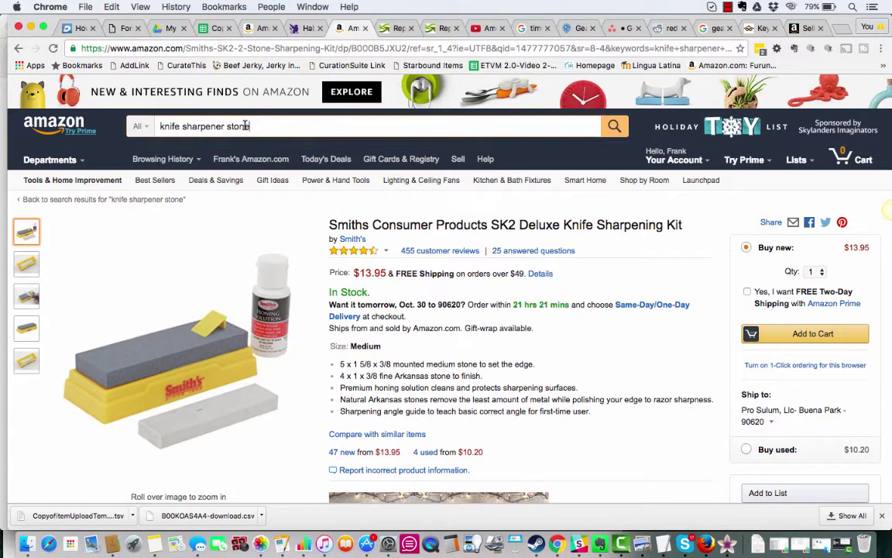
pyautogui.press('super+a')
pyautogui.click(303, 126)
pyautogui.doubleClick(179, 126)
pyautogui.write('axe')
pyautogui.press('Return')
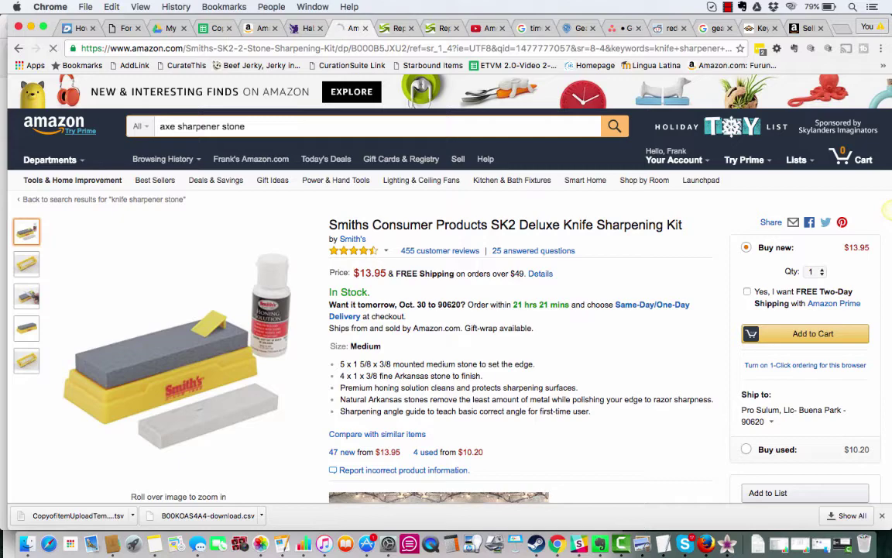
# Browse the axe sharpener stone results and open the BearMoo Whetstone 1000/4000 Grit listing.
pyautogui.scroll(-3, 452, 292)
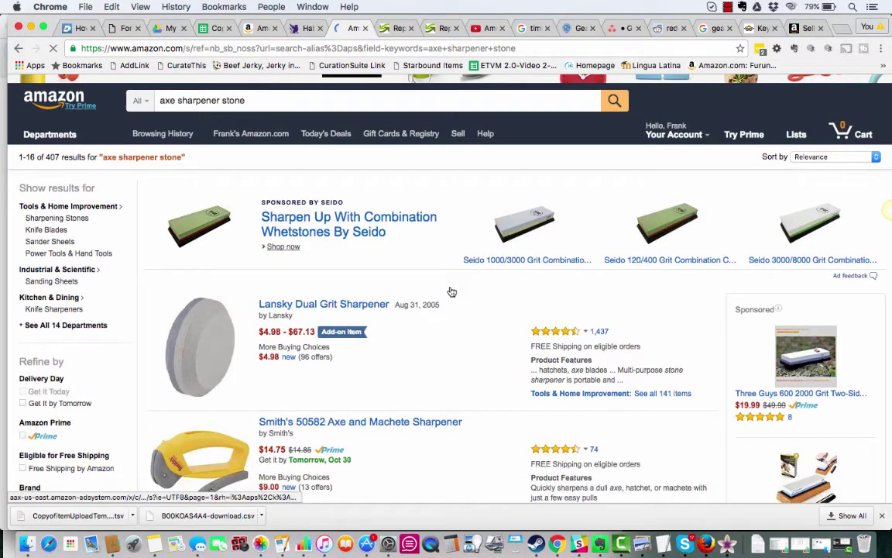
pyautogui.scroll(-9, 451, 291)
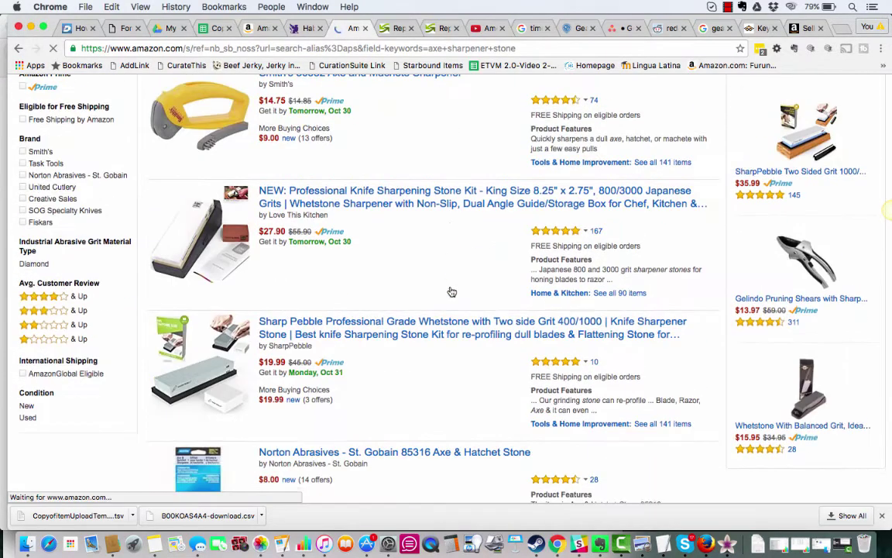
pyautogui.scroll(2, 449, 290)
pyautogui.scroll(-3, 299, 268)
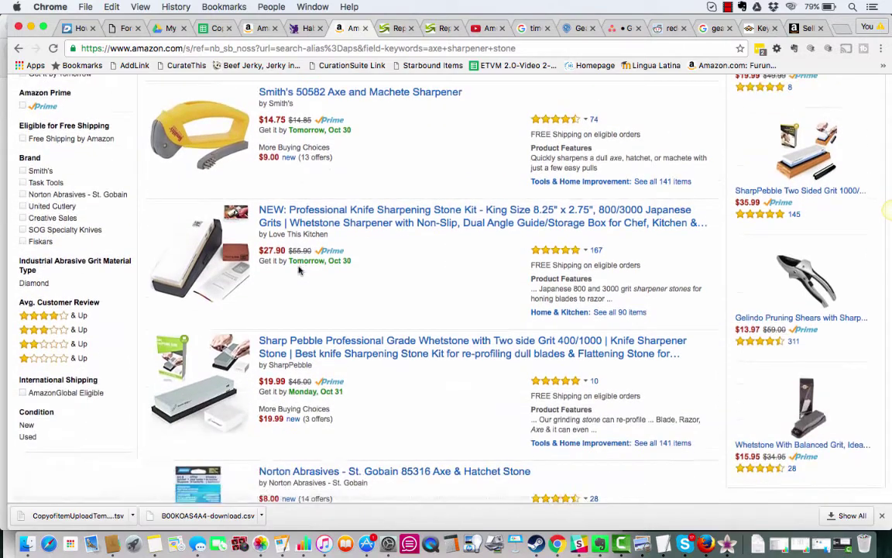
pyautogui.scroll(-6, 299, 270)
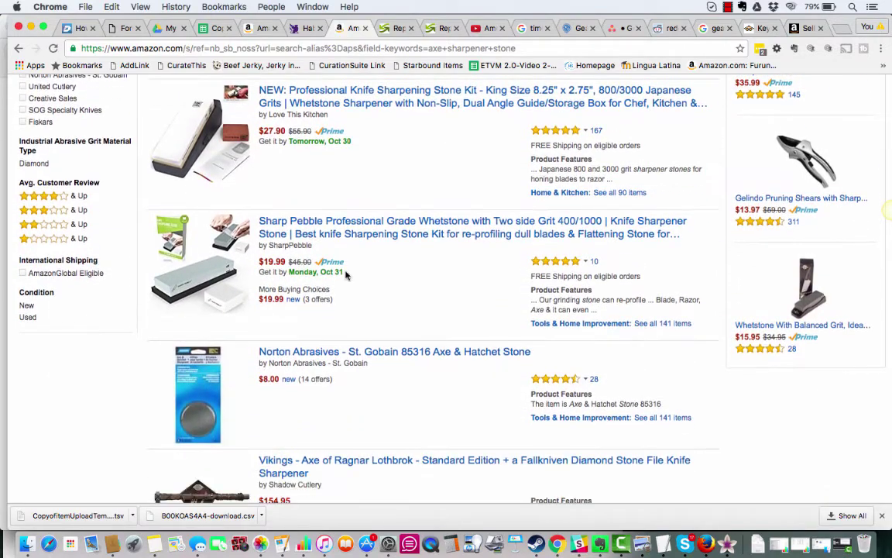
pyautogui.scroll(-4, 346, 275)
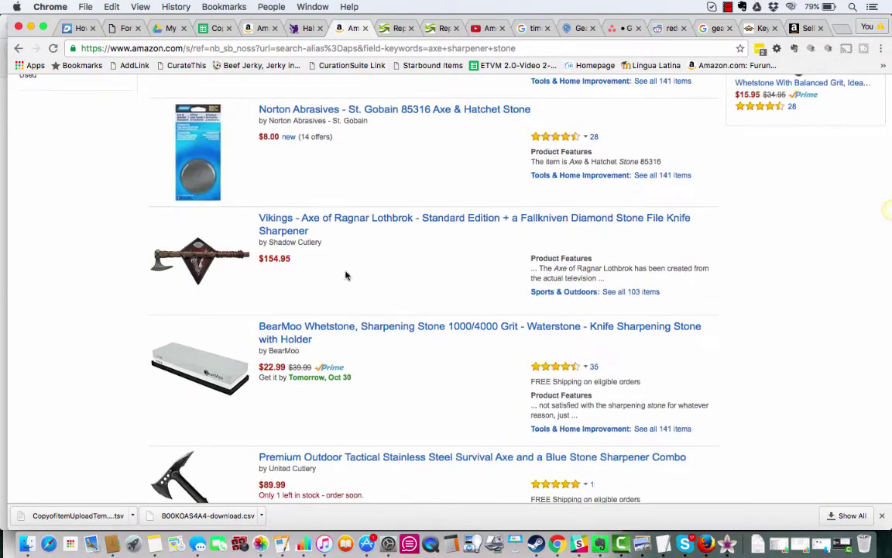
pyautogui.click(331, 333)
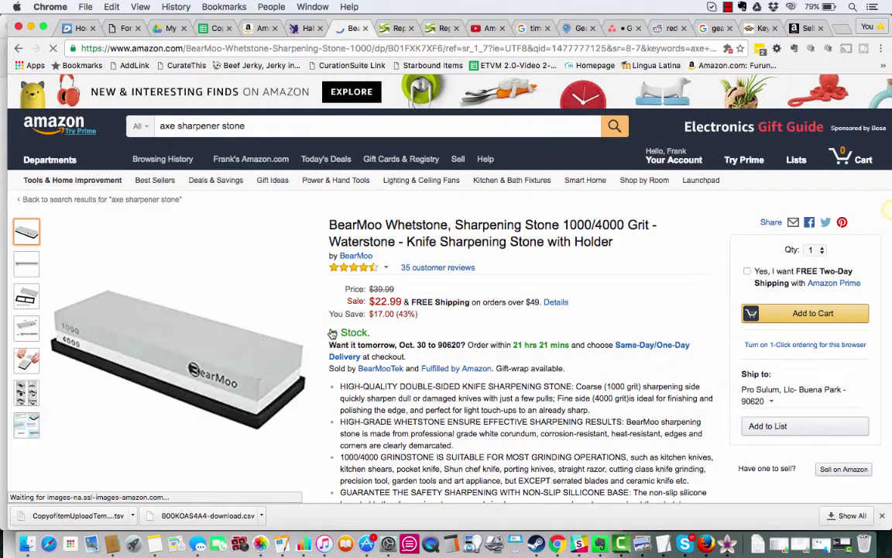
# Find the word "axe" on the BearMoo listing page and check where each match occurs.
pyautogui.scroll(-2, 331, 333)
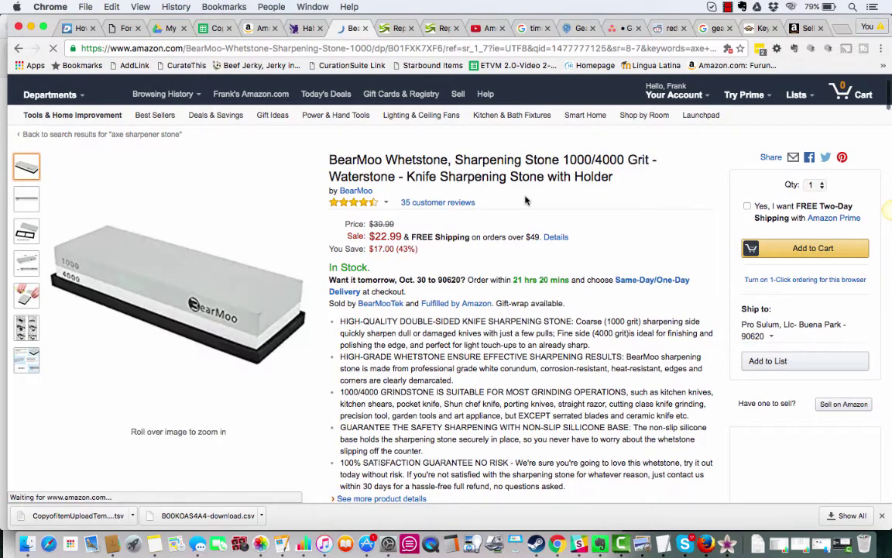
pyautogui.scroll(-5, 523, 199)
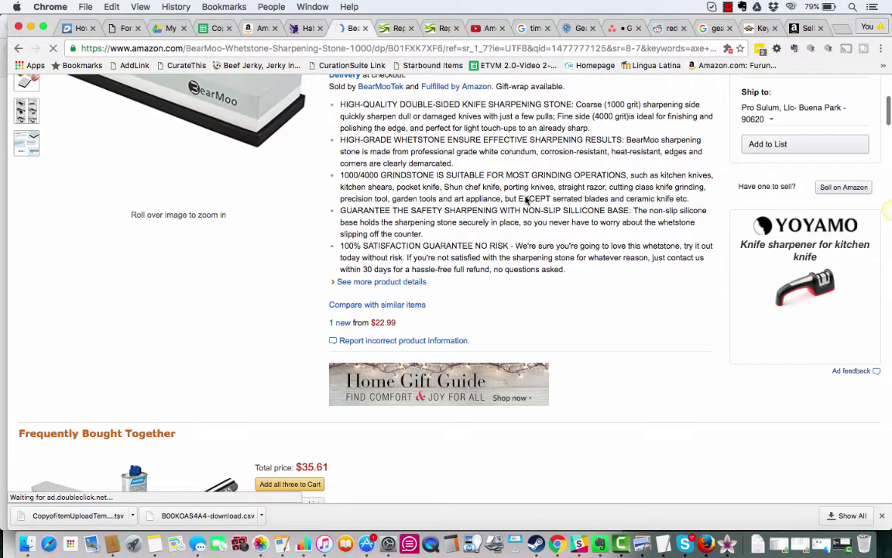
pyautogui.press('super+f')
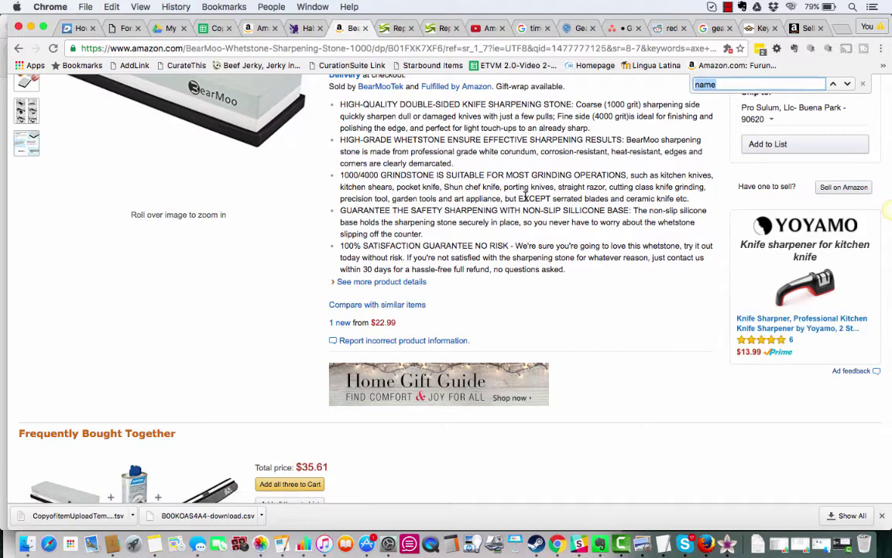
pyautogui.write('axe')
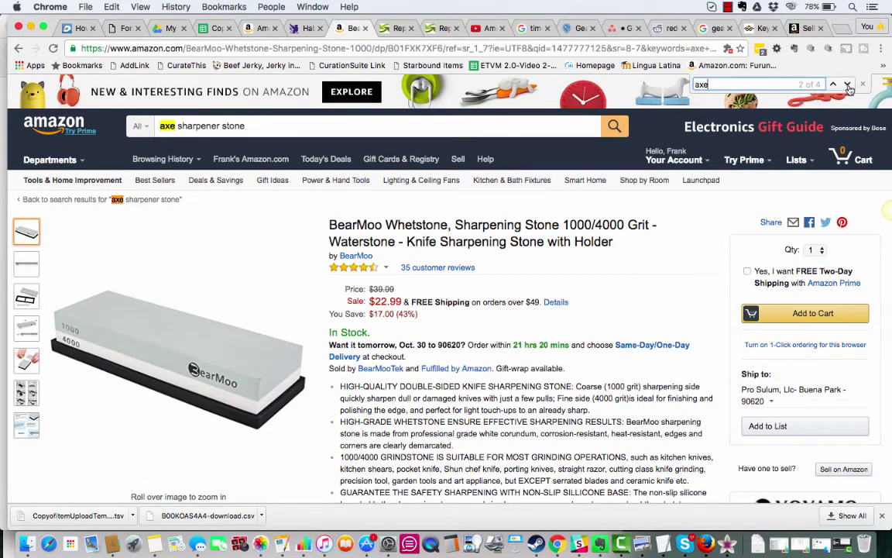
pyautogui.click(848, 86)
pyautogui.click(848, 85)
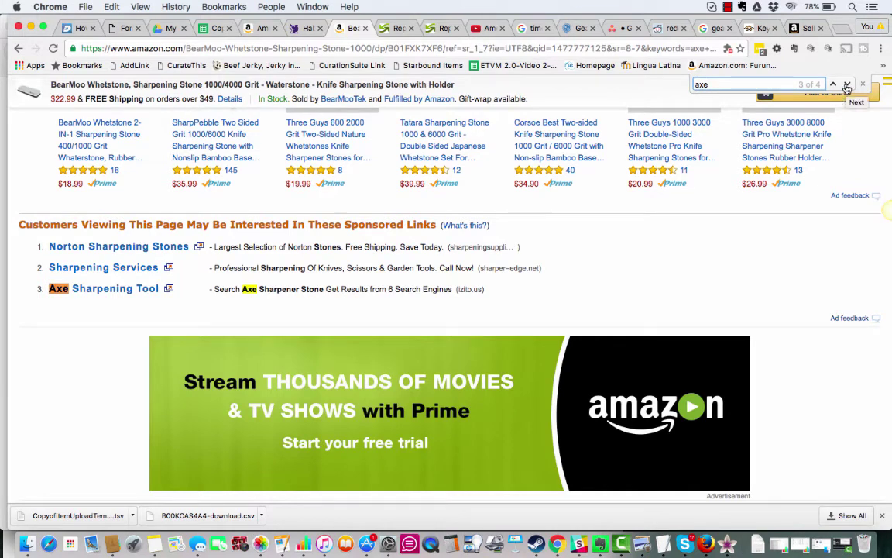
pyautogui.click(848, 85)
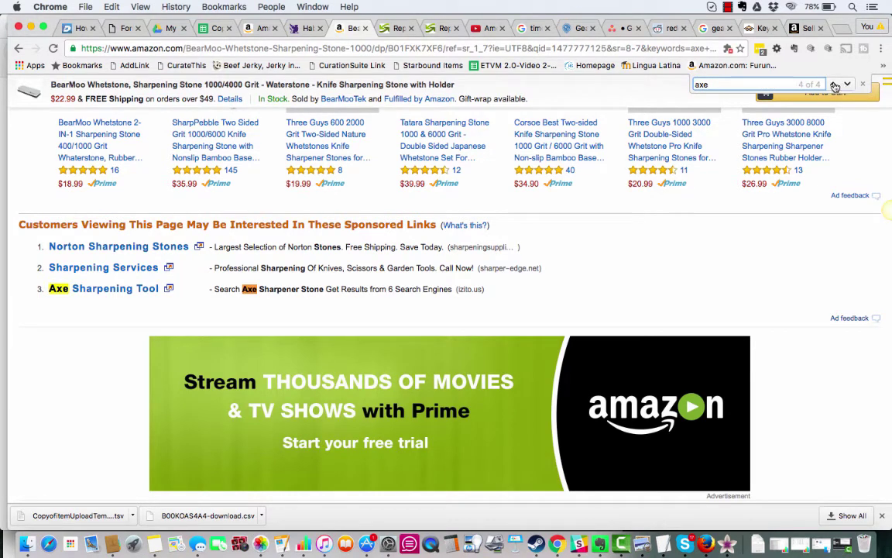
pyautogui.hotkey('shift', 'Return')
pyautogui.scroll(20, 760, 369)
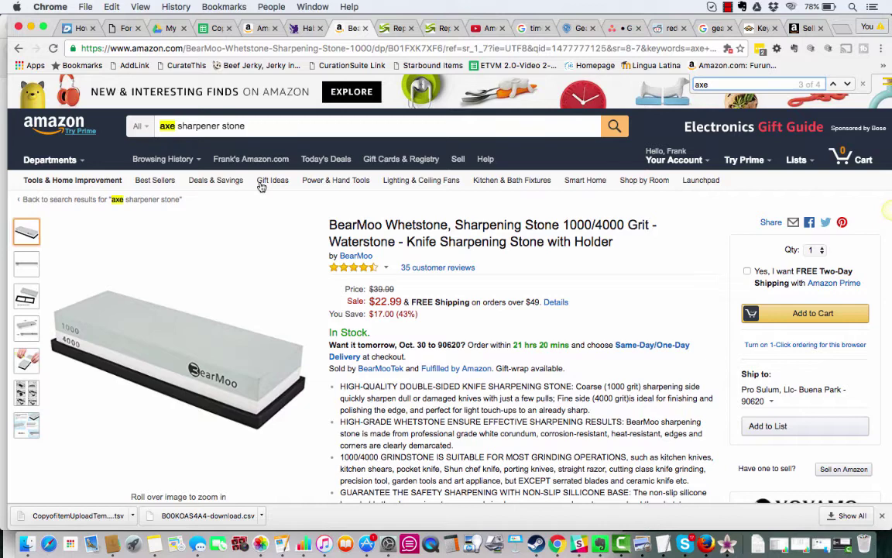
# Return to the Smith's SK2 kit listing and select its ASIN, B000B5JXU2, in the page address, with Product Details in view.
pyautogui.click(20, 52)
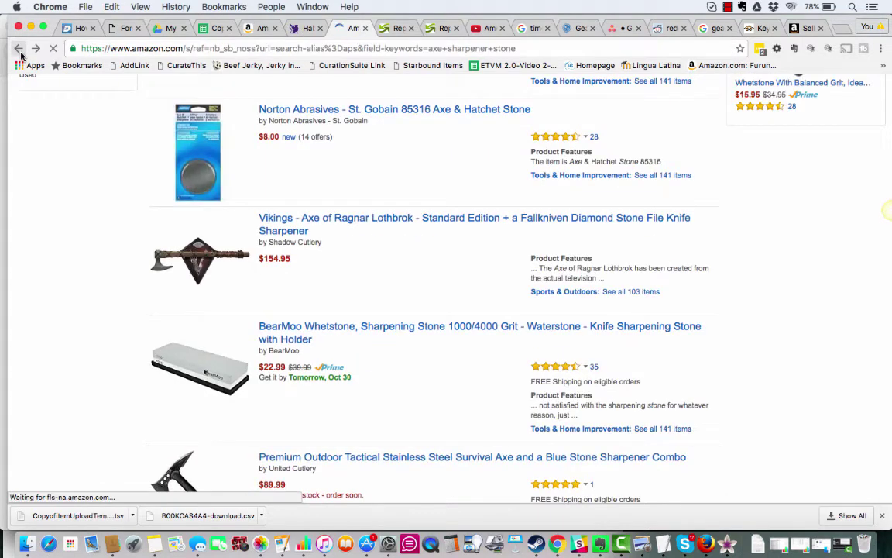
pyautogui.click(20, 51)
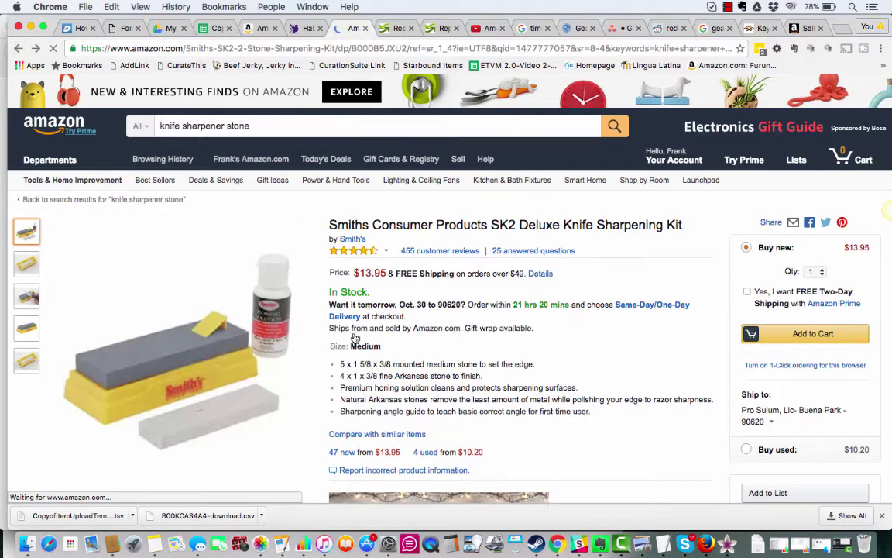
pyautogui.scroll(-10, 402, 353)
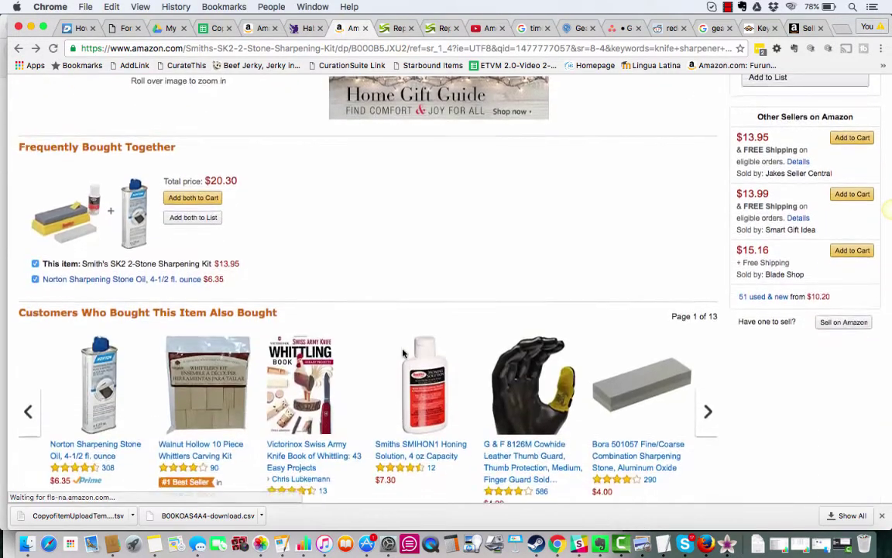
pyautogui.scroll(-8, 403, 353)
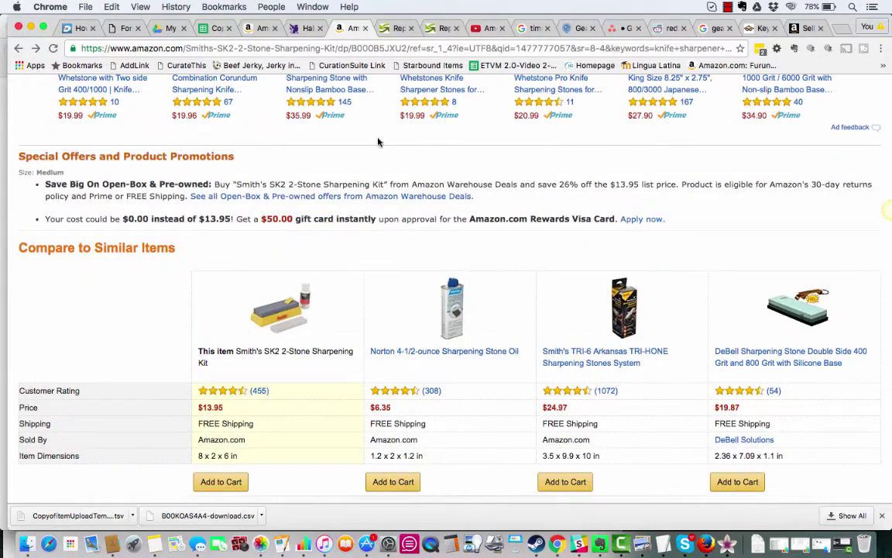
pyautogui.doubleClick(404, 48)
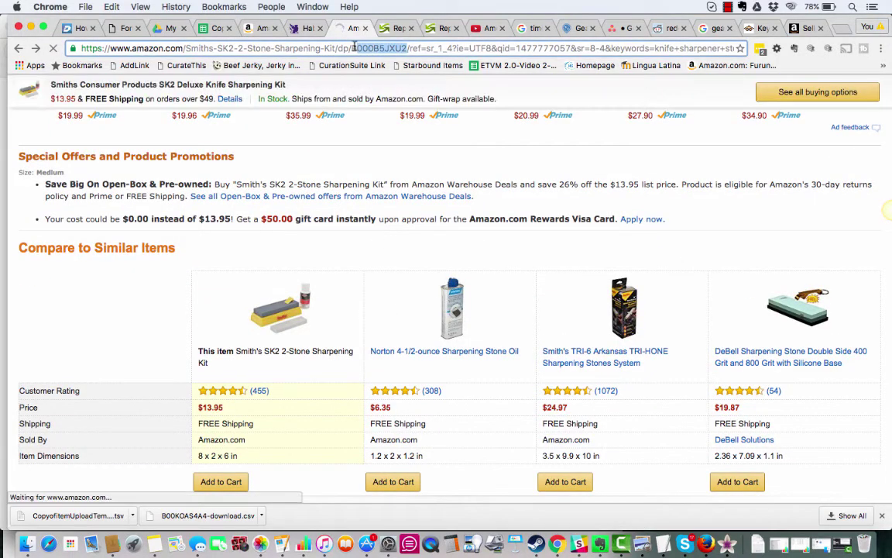
pyautogui.scroll(-5, 189, 346)
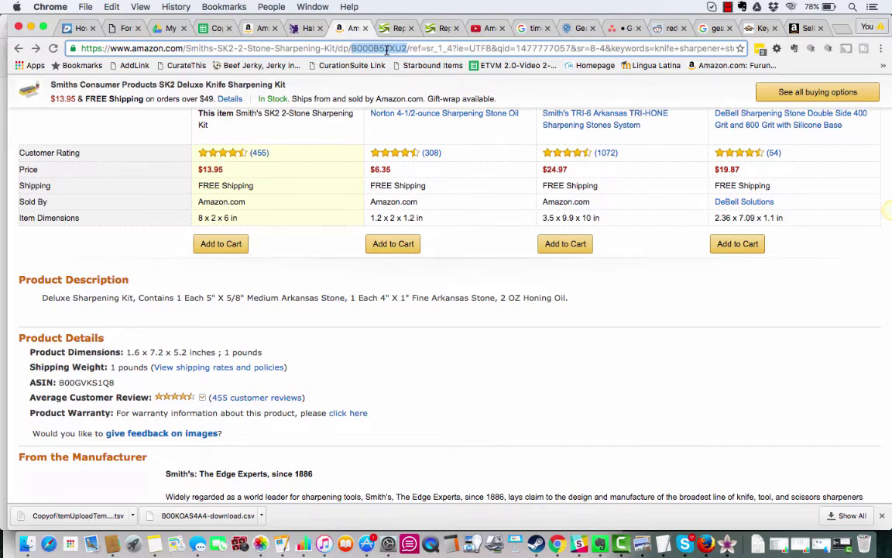
# Compare the Product Details ASIN with the one in the page address, and copy B000B5JXU2 from the address.
pyautogui.moveTo(117, 383); pyautogui.dragTo(53, 383)
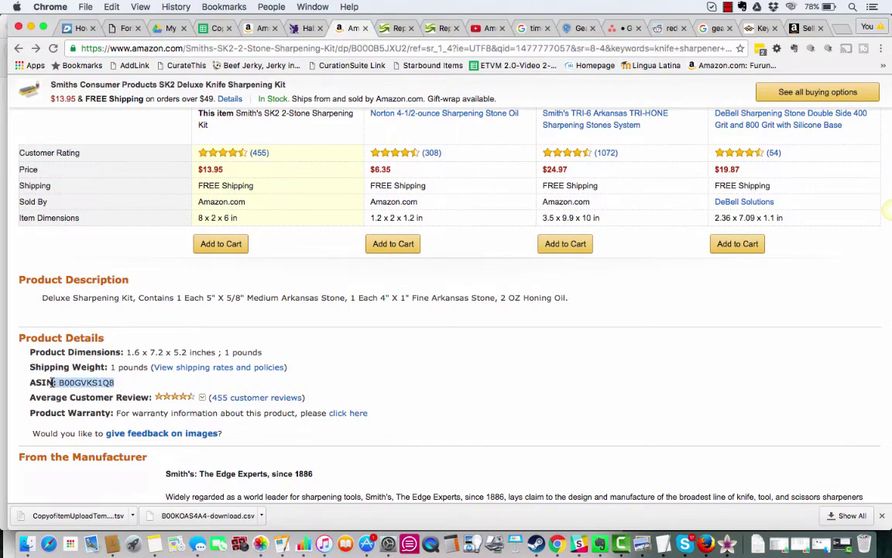
pyautogui.click(360, 46)
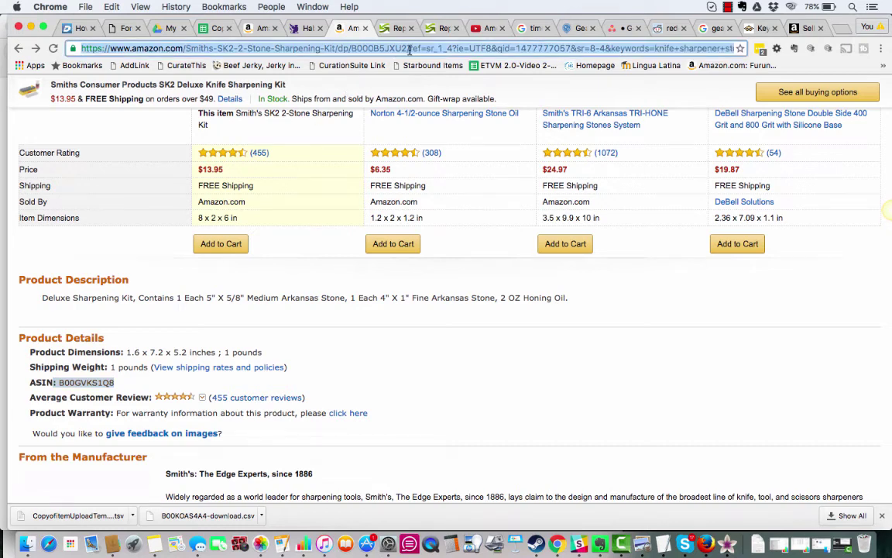
pyautogui.click(405, 48)
pyautogui.moveTo(406, 48); pyautogui.dragTo(349, 48)
pyautogui.press('super+c')
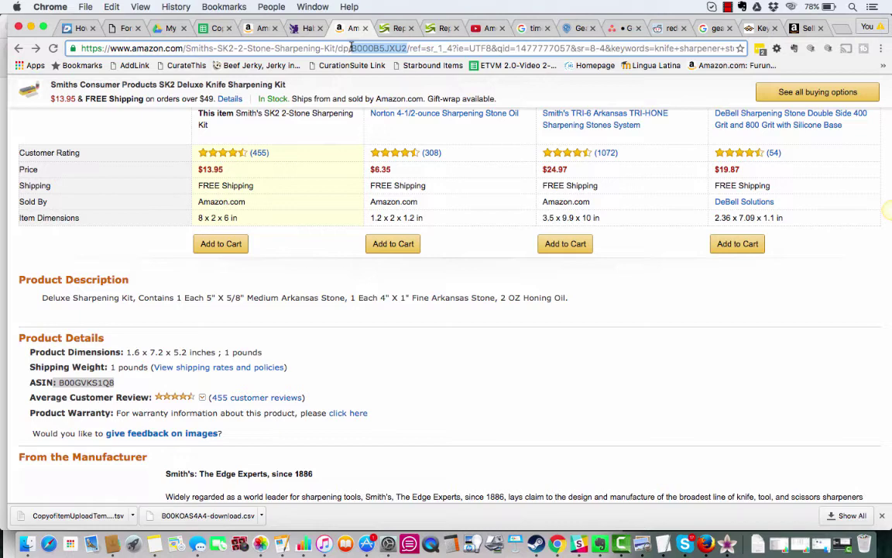
# Enter ASIN B000B5JXU2 in Keyword Inspector and start a USA: Extensive reverse ASIN search.
pyautogui.click(763, 28)
pyautogui.press('super+v')
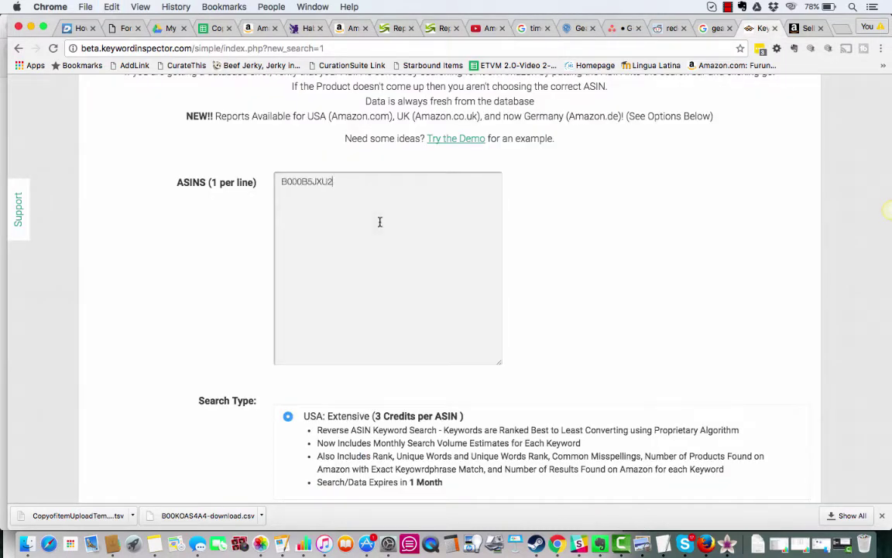
pyautogui.scroll(-5, 349, 272)
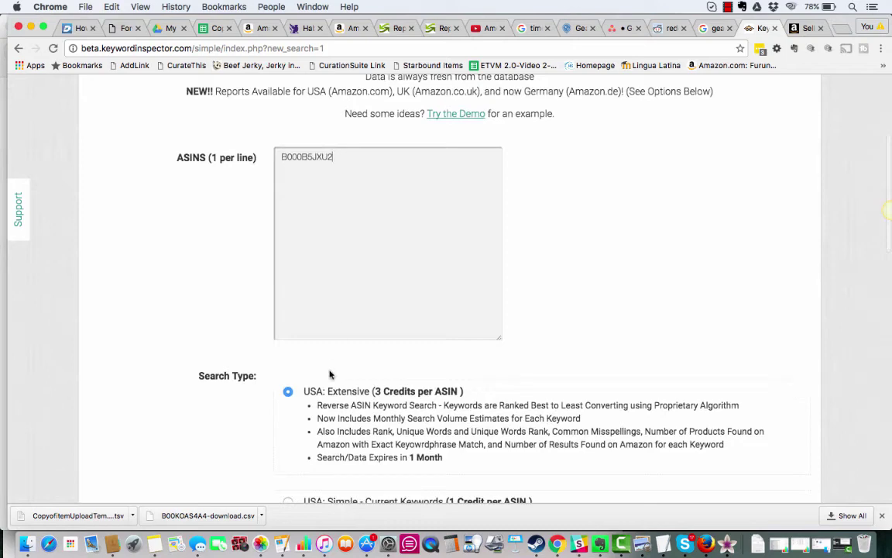
pyautogui.scroll(-15, 328, 332)
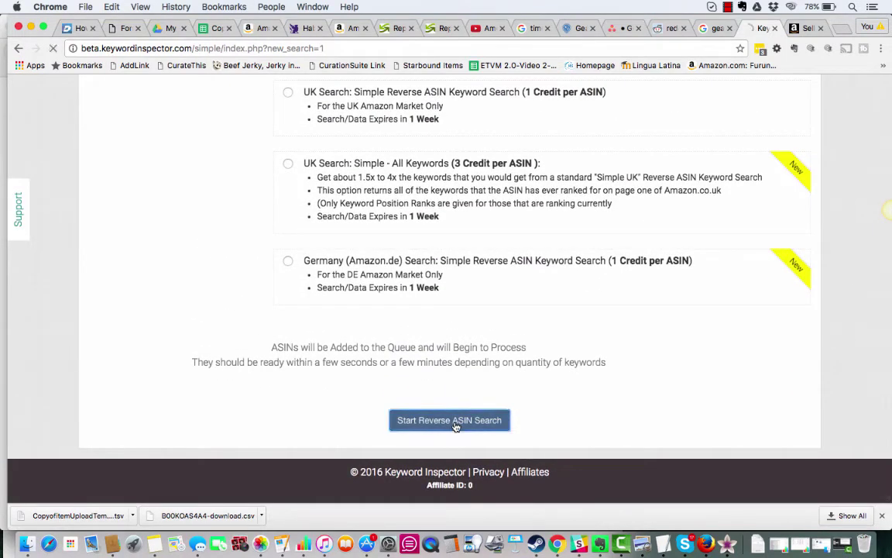
pyautogui.click(455, 426)
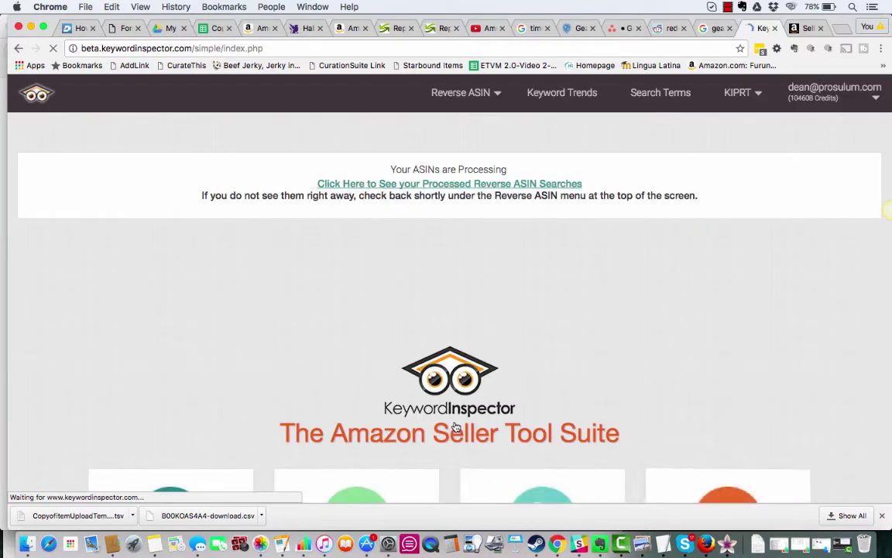
# Go to the processed reverse ASIN searches and open the report for Smith's SK2 2-Stone Sharpening Kit.
pyautogui.click(438, 186)
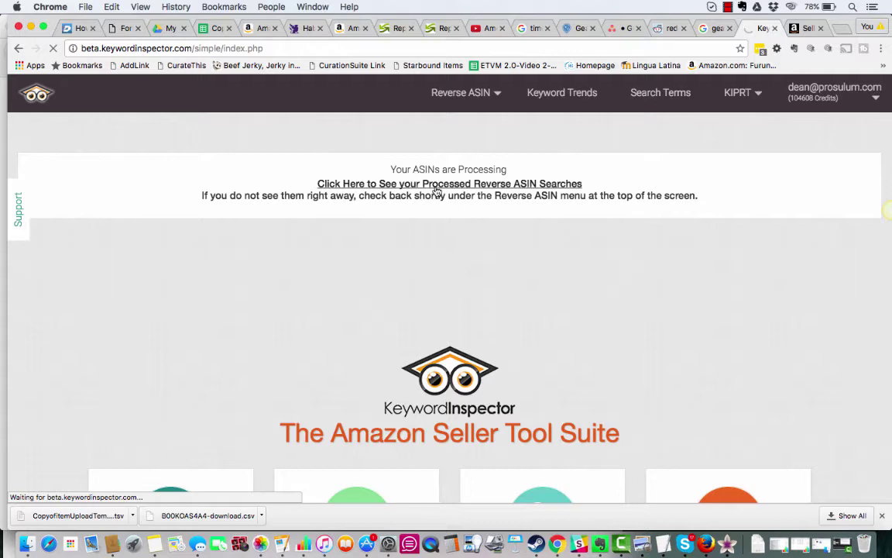
pyautogui.scroll(-4, 363, 259)
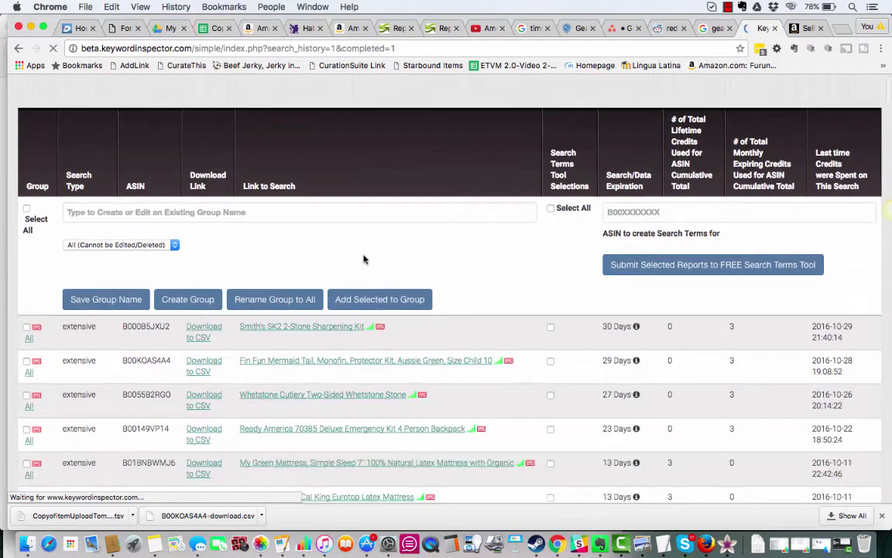
pyautogui.scroll(-2, 364, 259)
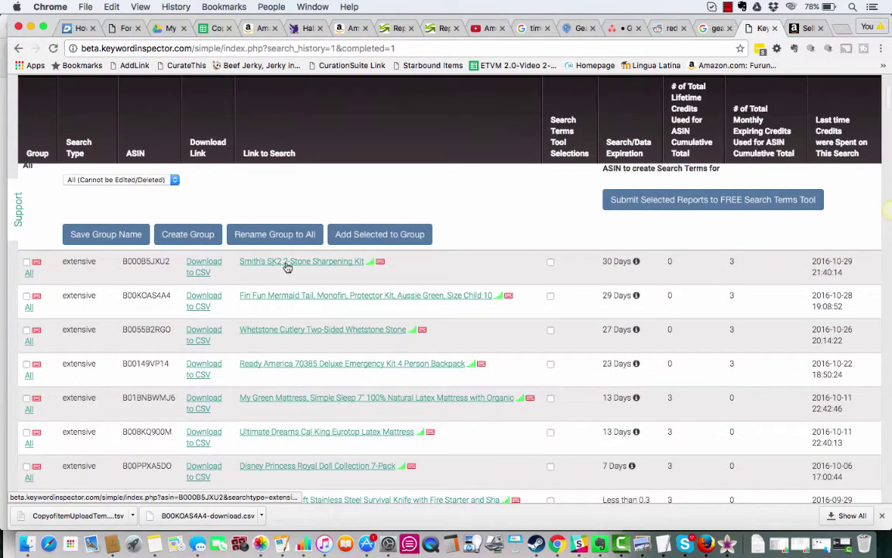
pyautogui.click(326, 264)
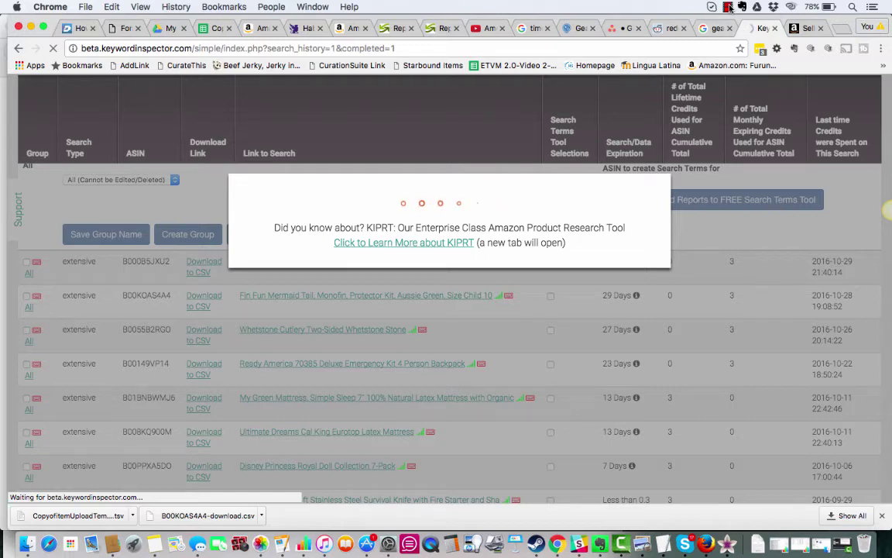
pyautogui.click(728, 7)
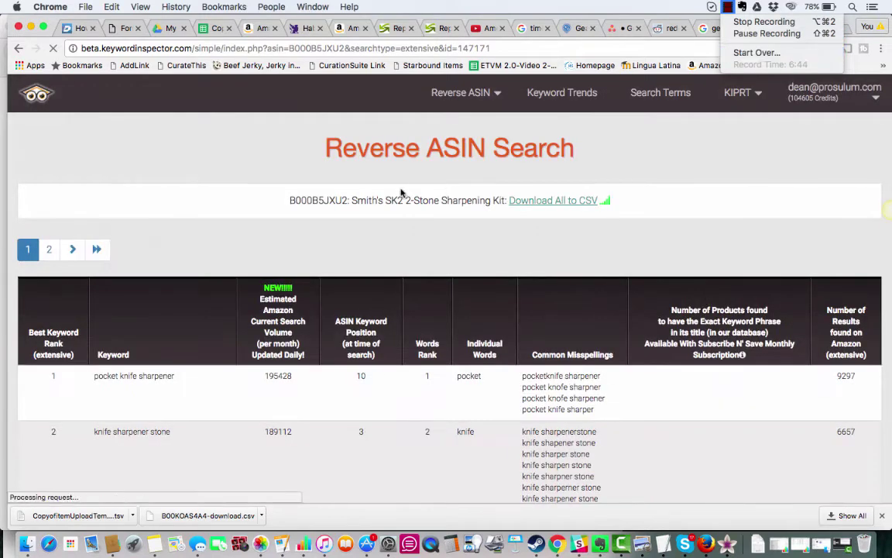
pyautogui.click(225, 188)
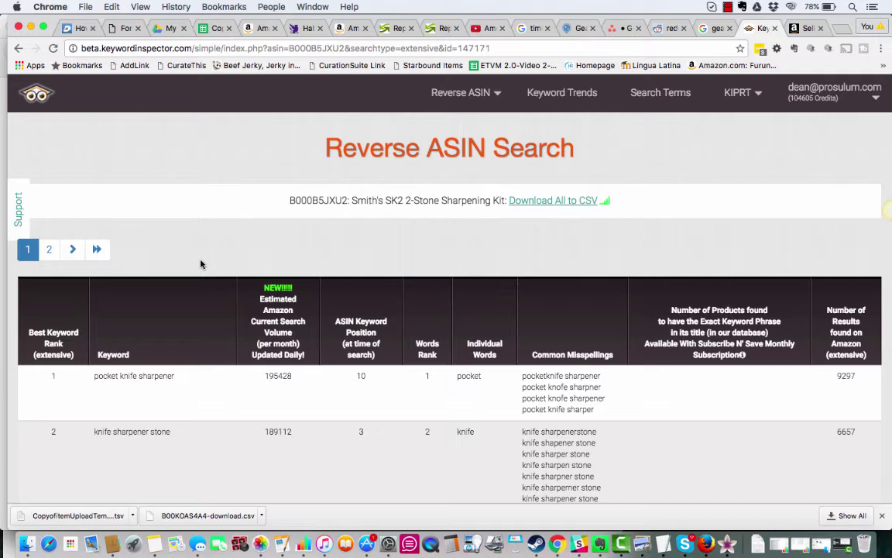
# Examine the top keyword, "pocket knife sharpener", with its estimated monthly search volume and the Best Keyword Rank column.
pyautogui.scroll(-5, 200, 264)
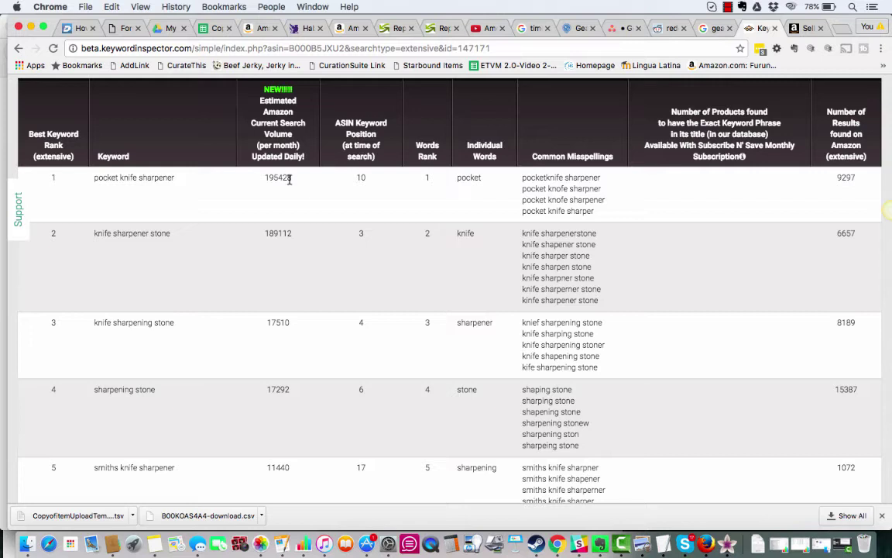
pyautogui.moveTo(256, 177); pyautogui.dragTo(292, 186)
pyautogui.click(294, 187)
pyautogui.moveTo(181, 179); pyautogui.dragTo(92, 173)
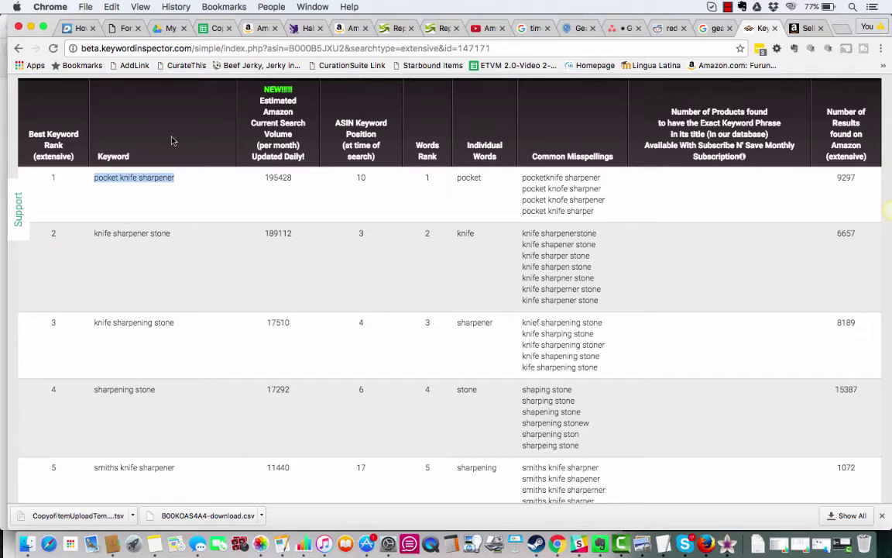
pyautogui.moveTo(58, 132); pyautogui.dragTo(29, 134)
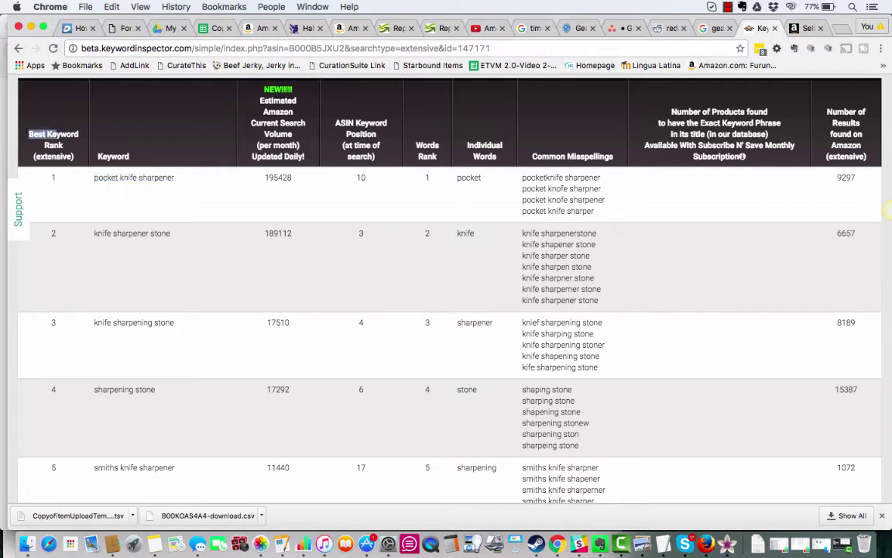
pyautogui.click(100, 171)
pyautogui.moveTo(32, 134); pyautogui.dragTo(63, 146)
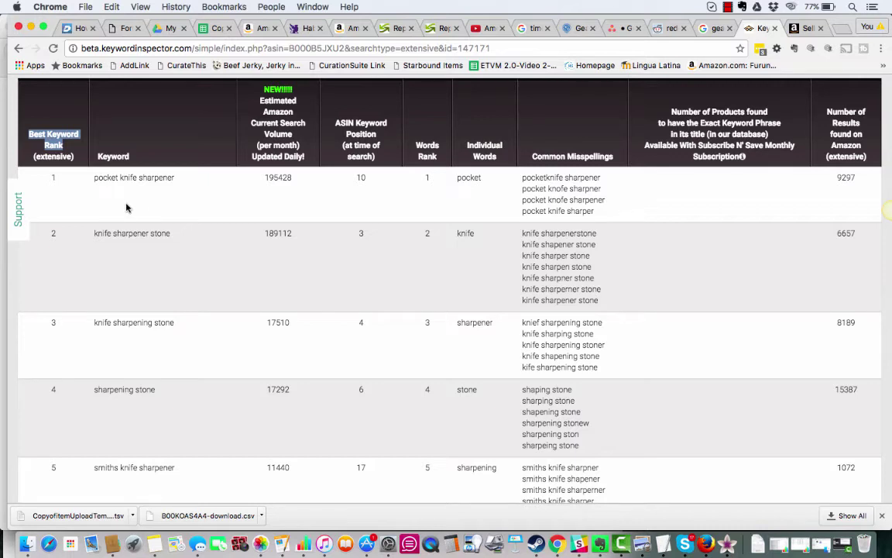
pyautogui.moveTo(175, 177); pyautogui.dragTo(105, 177)
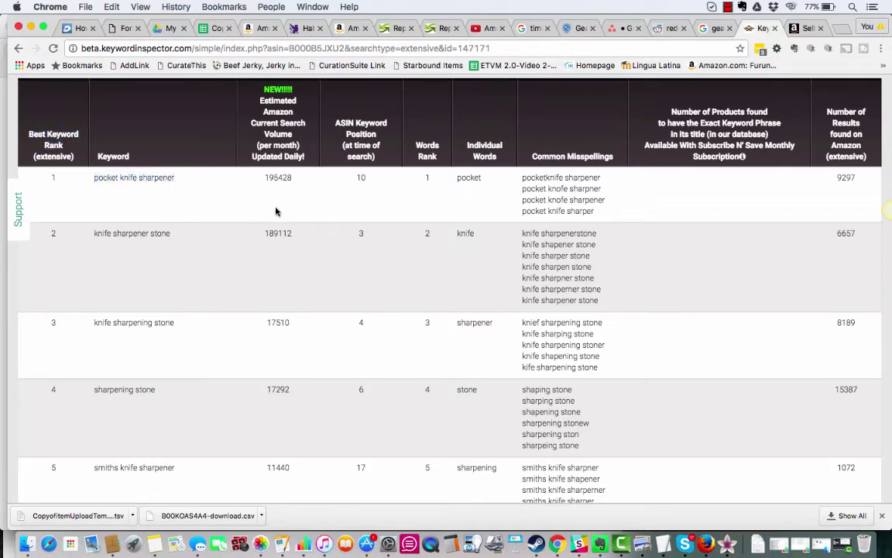
# Compare the ASIN keyword positions of "pocket knife sharpener", "smiths knife sharpener" and "knife sharpener stone" in the report.
pyautogui.moveTo(292, 177); pyautogui.dragTo(270, 180)
pyautogui.click(293, 196)
pyautogui.moveTo(366, 179); pyautogui.dragTo(353, 181)
pyautogui.scroll(-3, 360, 364)
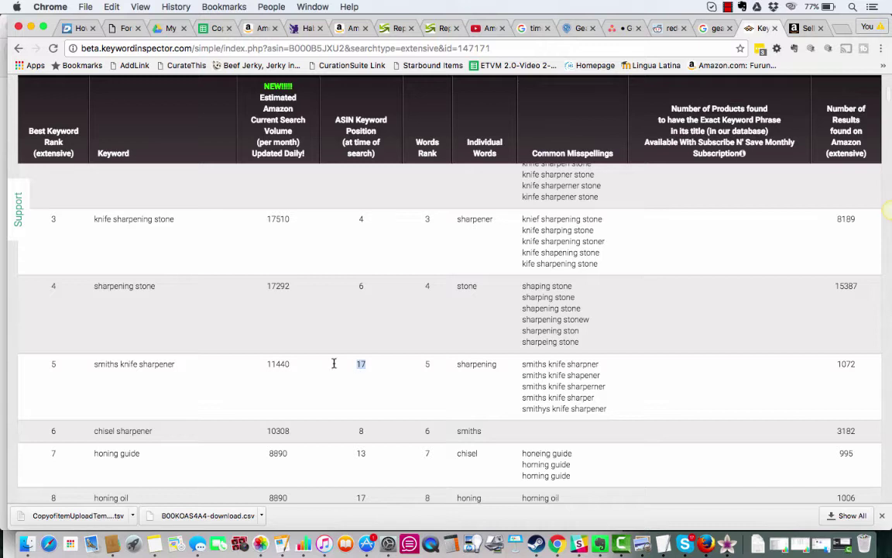
pyautogui.doubleClick(361, 365)
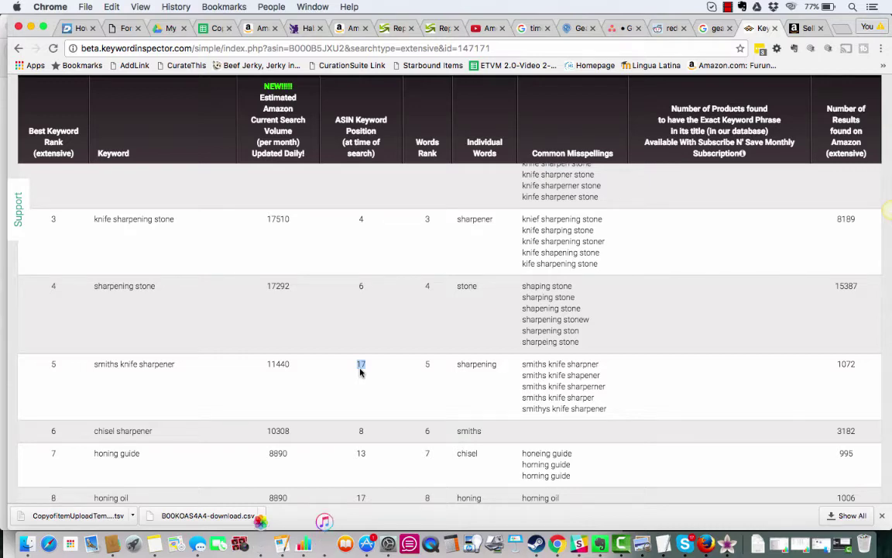
pyautogui.scroll(5, 360, 371)
pyautogui.scroll(-3, 360, 371)
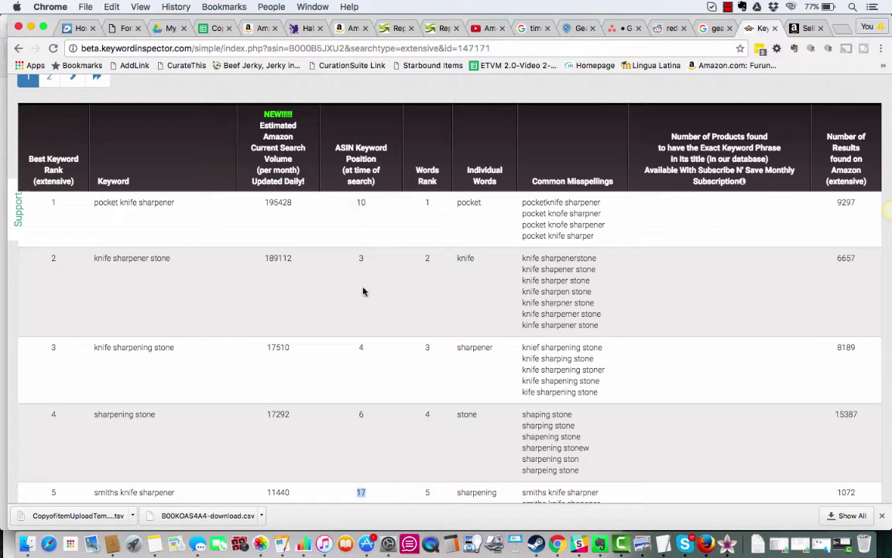
pyautogui.doubleClick(360, 258)
# Copy the keyword "pocket knife sharpener" from the report and search Amazon for it.
pyautogui.click(178, 209)
pyautogui.moveTo(177, 209); pyautogui.dragTo(92, 200)
pyautogui.press('super+c')
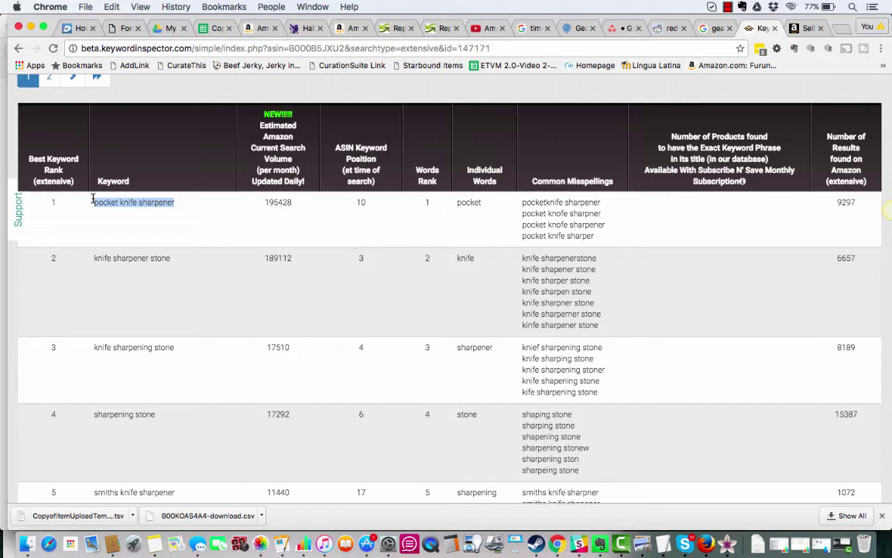
pyautogui.click(341, 28)
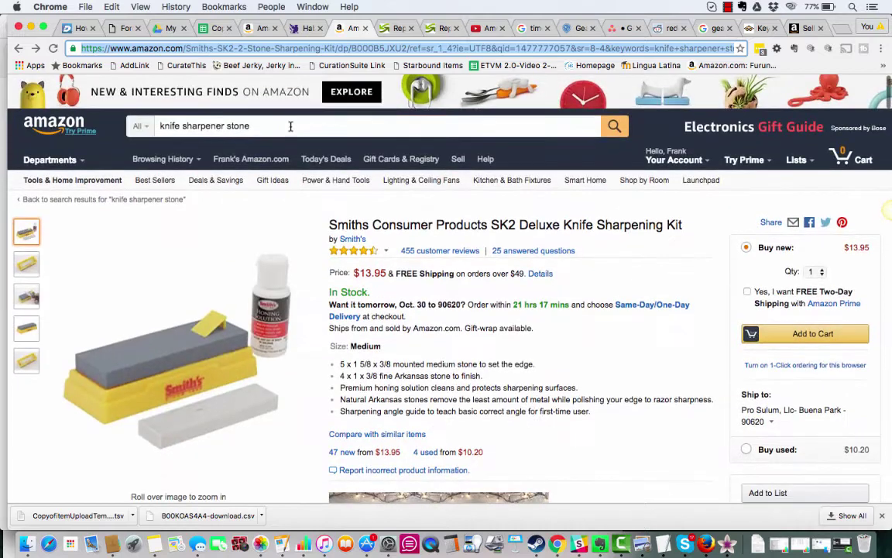
pyautogui.tripleClick(291, 126)
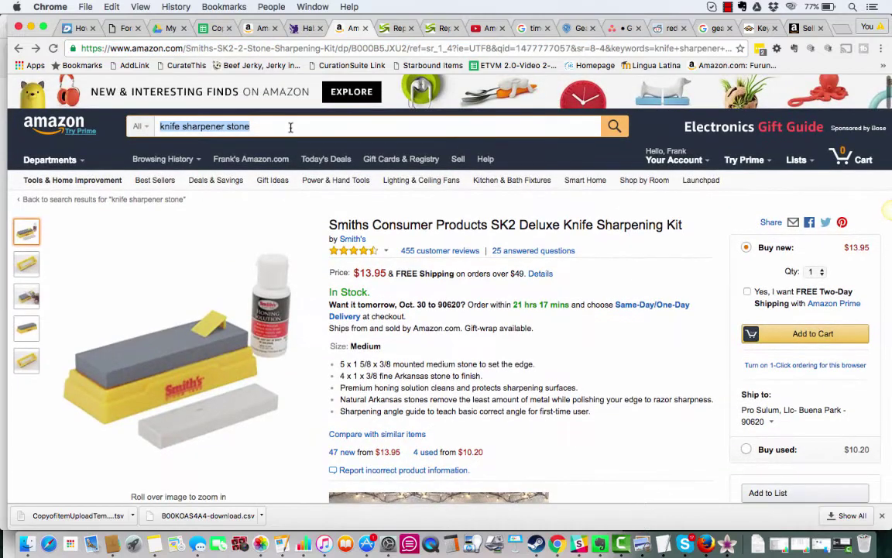
pyautogui.press('super+v')
pyautogui.press('Return')
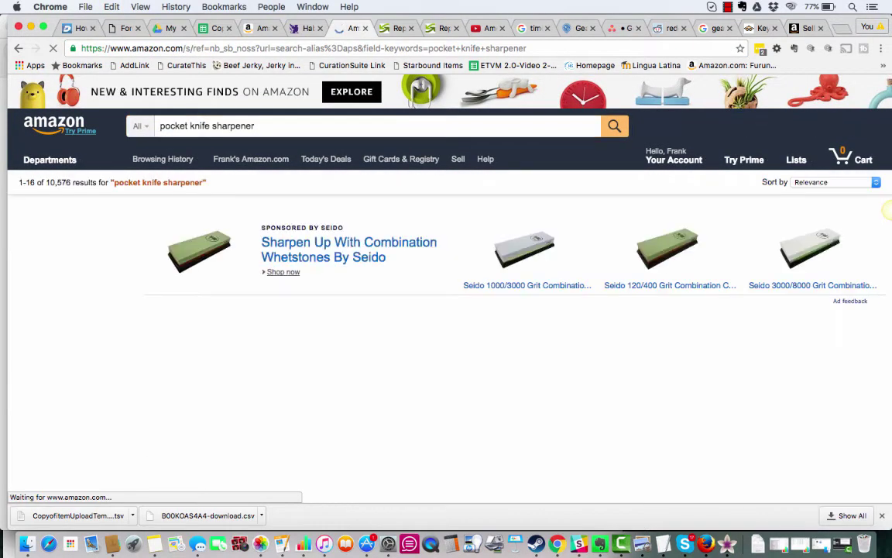
# Look through the pocket knife sharpener results for the Smith's SK2 2-Stone Sharpening Kit.
pyautogui.scroll(-5, 283, 336)
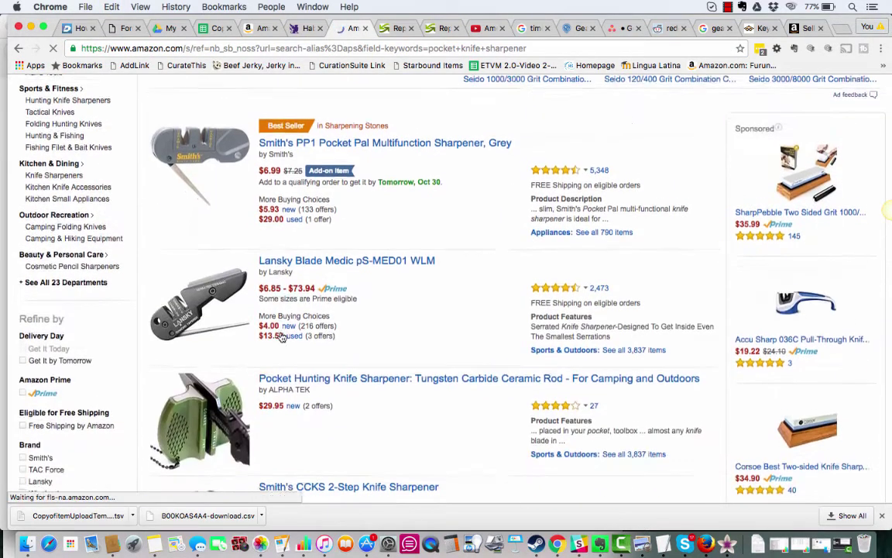
pyautogui.scroll(-5, 302, 324)
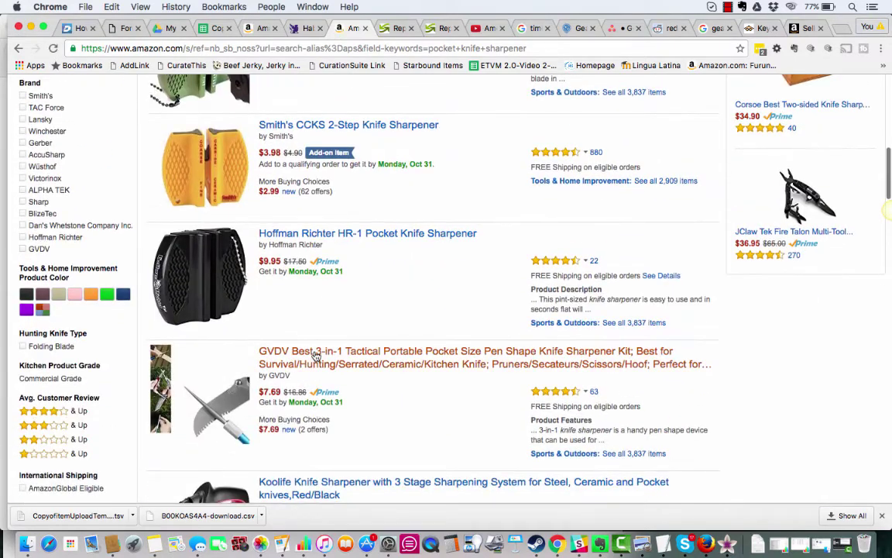
pyautogui.scroll(-5, 316, 310)
pyautogui.scroll(-5, 310, 348)
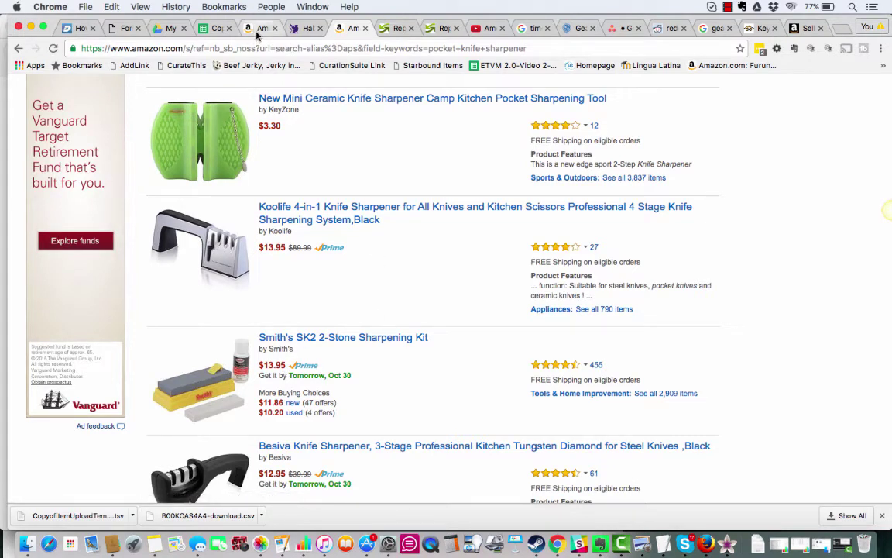
# Return to the Keyword Inspector report and review the individual words, common misspellings and exact-phrase product count columns.
pyautogui.click(761, 28)
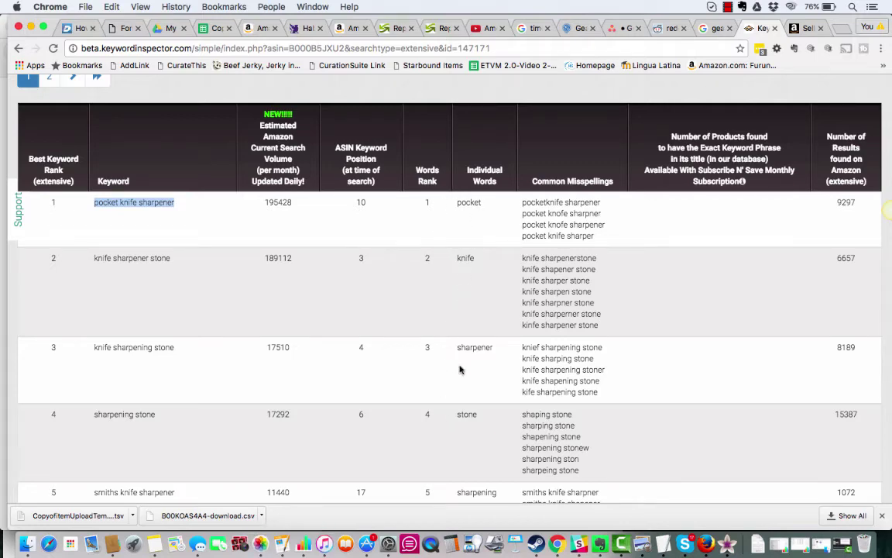
pyautogui.scroll(-3, 460, 369)
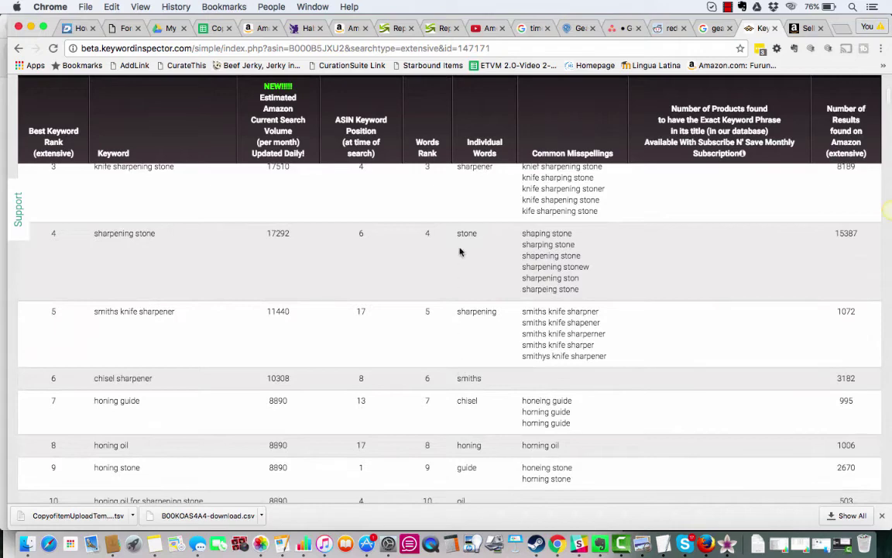
pyautogui.scroll(5, 469, 476)
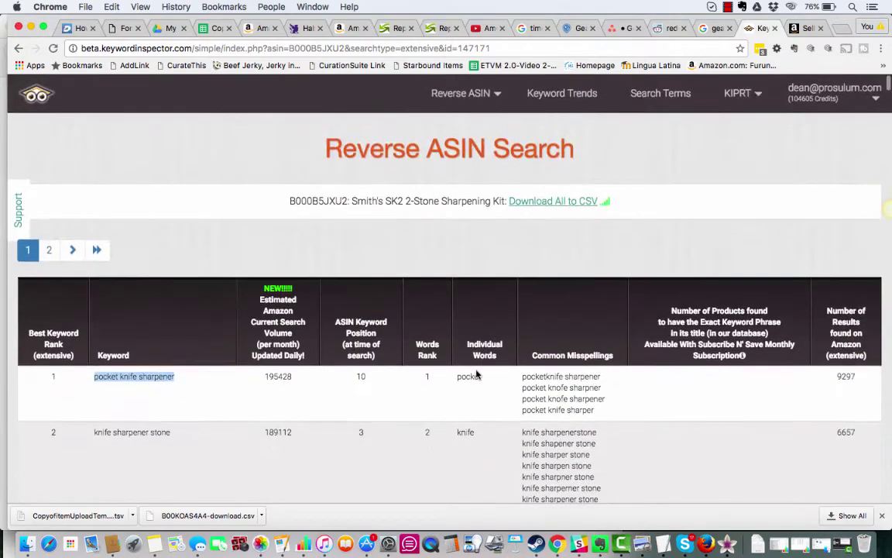
pyautogui.scroll(-3, 471, 476)
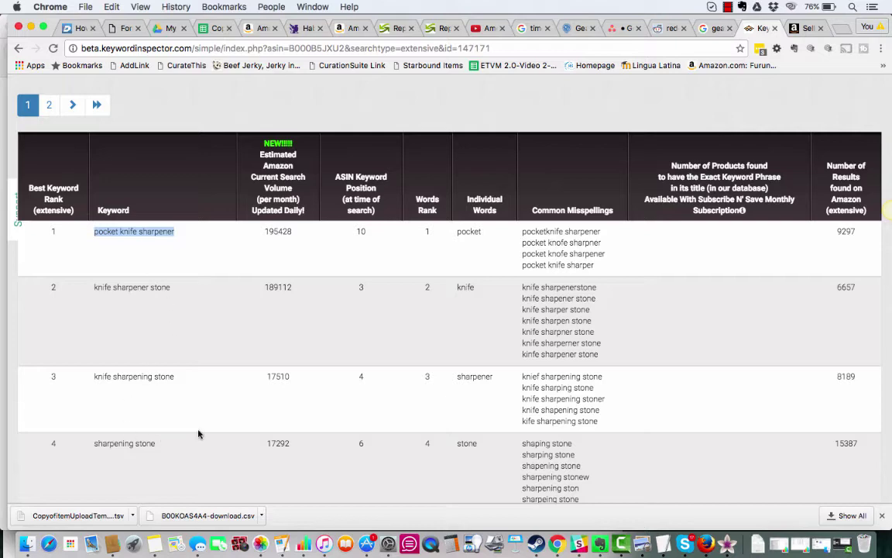
pyautogui.scroll(1, 483, 369)
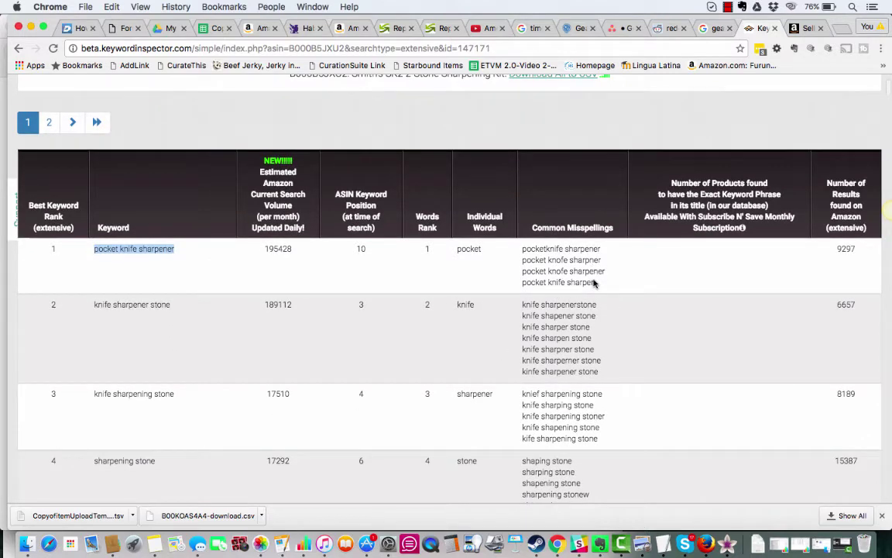
pyautogui.moveTo(595, 283); pyautogui.dragTo(521, 239)
pyautogui.click(533, 251)
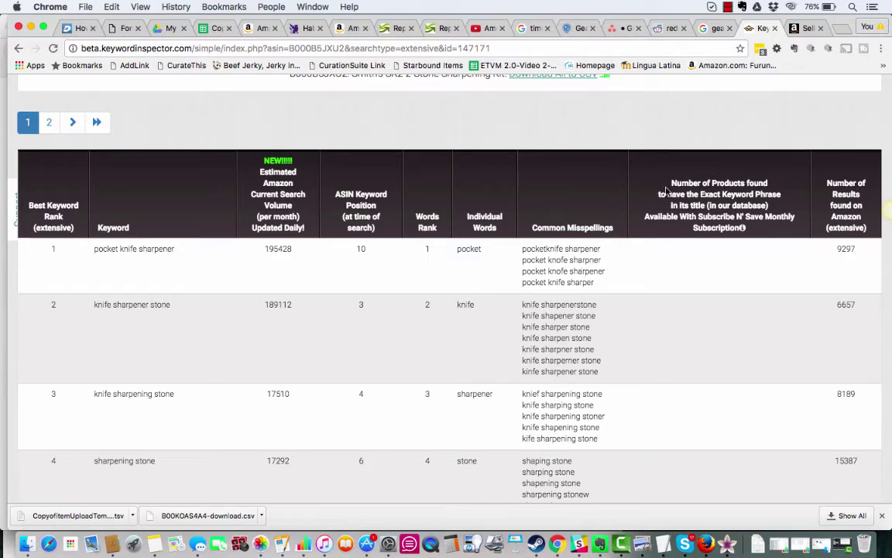
pyautogui.moveTo(656, 181); pyautogui.dragTo(766, 203)
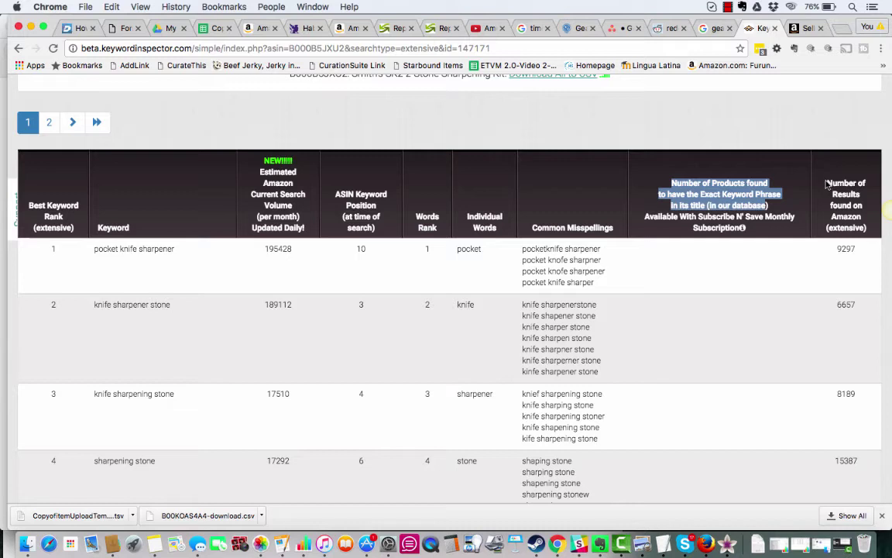
# Check the number of Amazon results for "pocket knife sharpener" and compare that keyword with "knife sharpener stone" in the report.
pyautogui.doubleClick(846, 248)
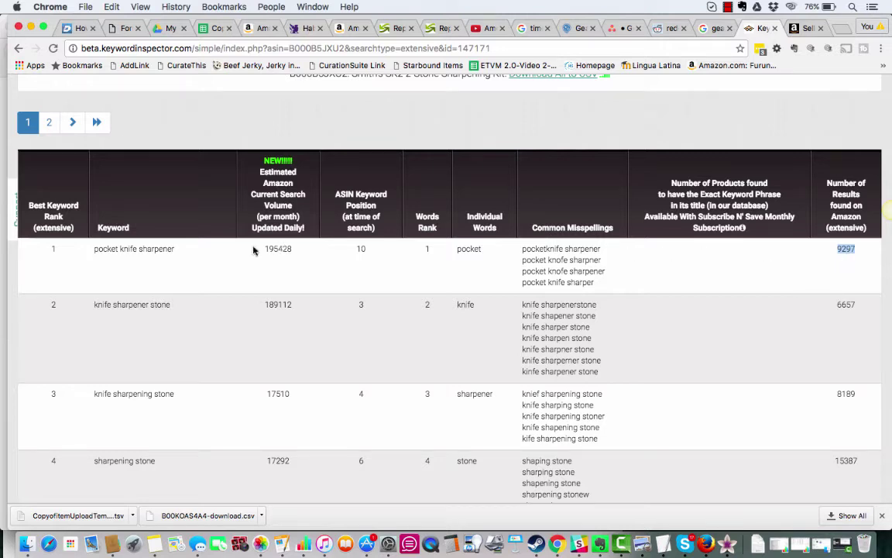
pyautogui.tripleClick(118, 250)
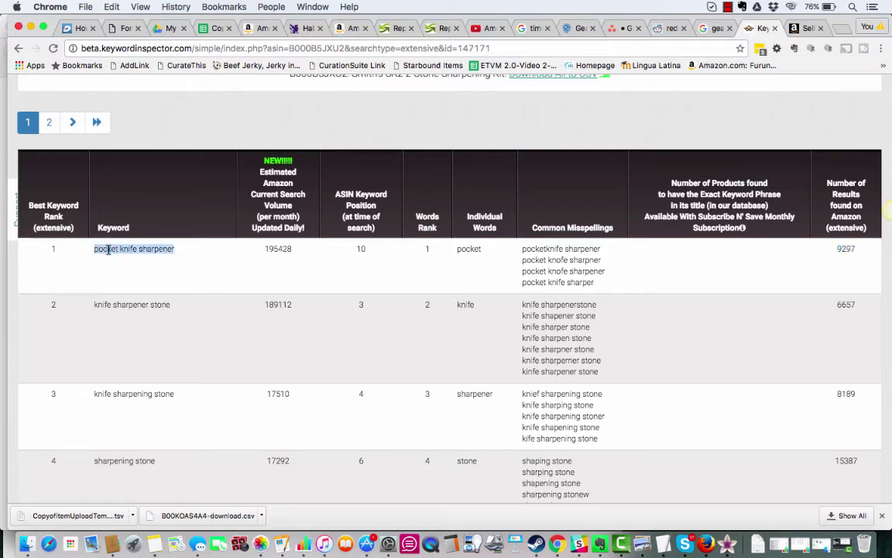
pyautogui.click(110, 250)
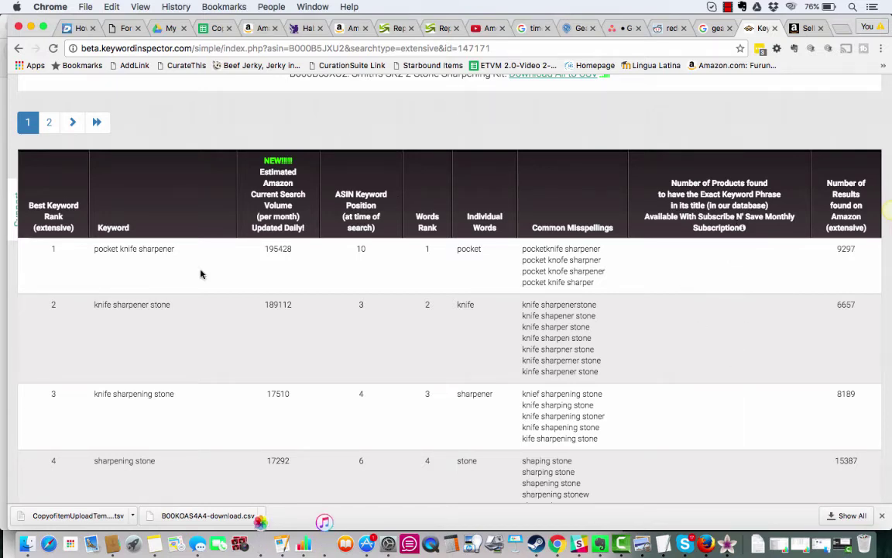
pyautogui.scroll(-5, 200, 273)
pyautogui.scroll(2, 89, 264)
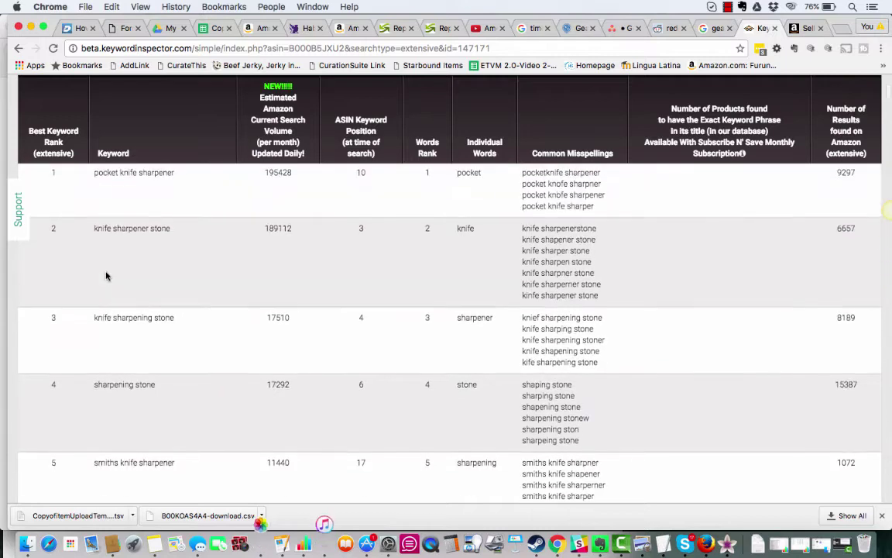
pyautogui.moveTo(165, 230); pyautogui.dragTo(96, 226)
pyautogui.click(171, 315)
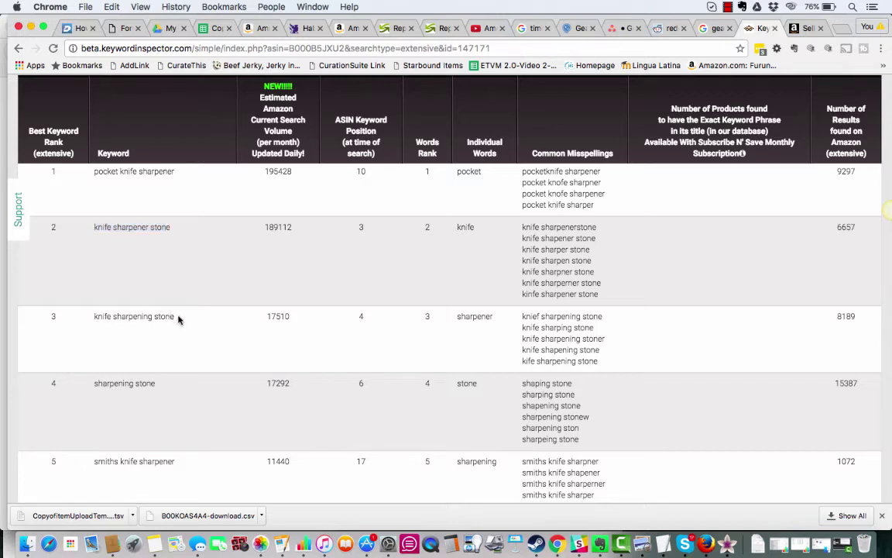
# Copy the keyword "knife sharpener stone" from the report and search Amazon for it.
pyautogui.moveTo(171, 227); pyautogui.dragTo(85, 227)
pyautogui.press('super+c')
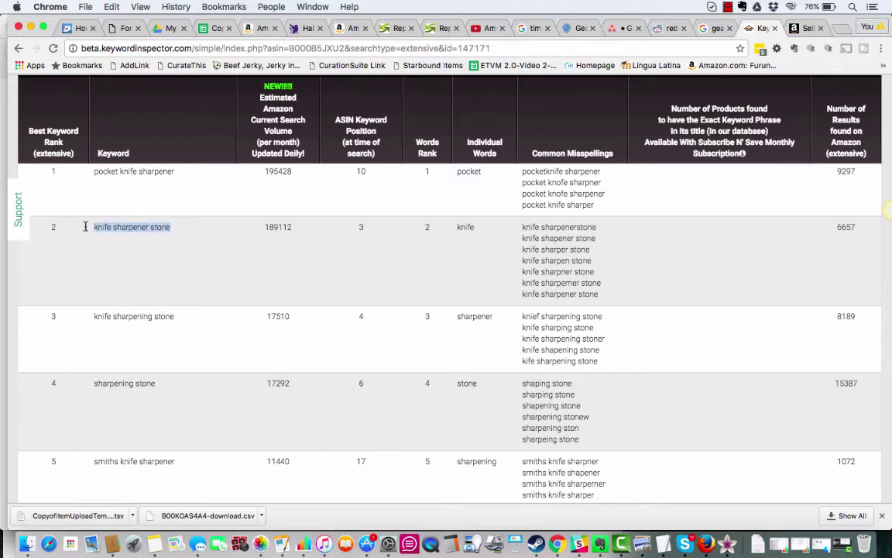
pyautogui.click(350, 28)
pyautogui.scroll(10, 322, 240)
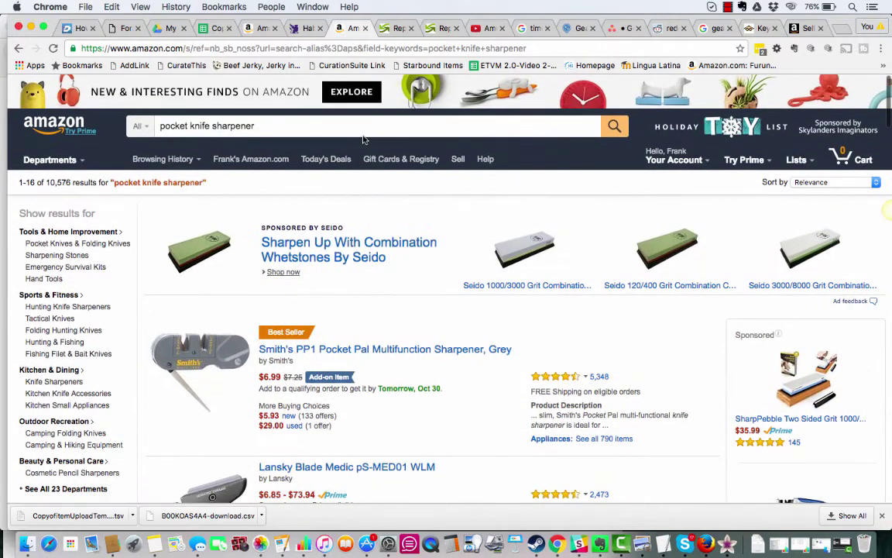
pyautogui.tripleClick(383, 126)
pyautogui.press('super+v')
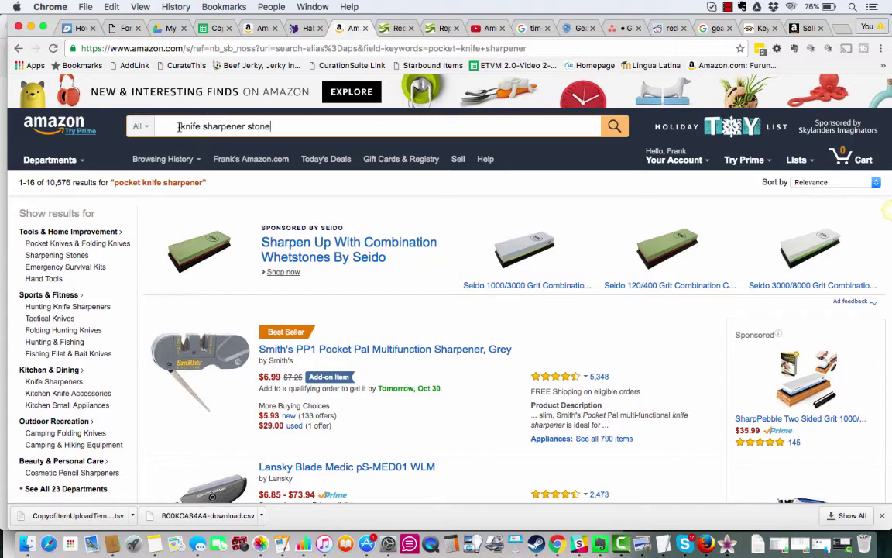
pyautogui.press('Return')
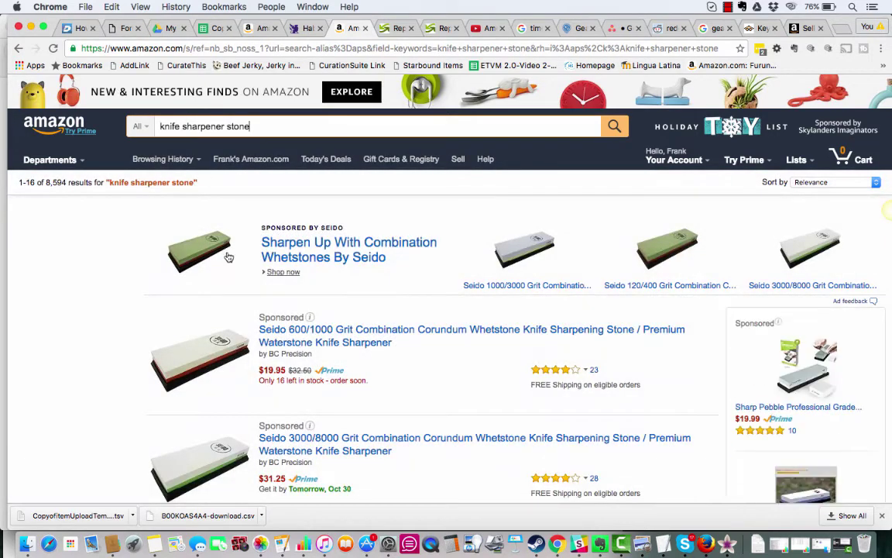
# Look through the knife sharpener stone results for the position of the Smith's SK2 2-Stone Sharpening Kit.
pyautogui.scroll(-2, 308, 345)
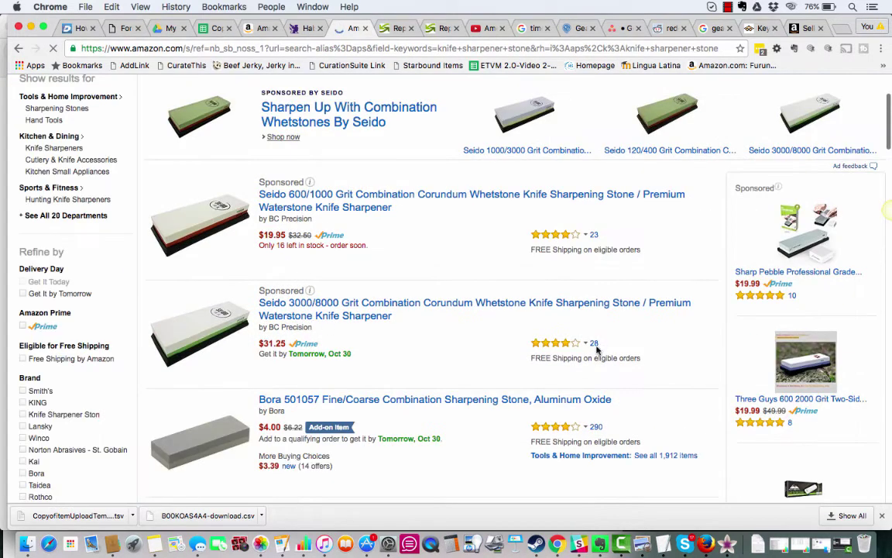
pyautogui.scroll(-3, 596, 340)
pyautogui.scroll(-2, 784, 442)
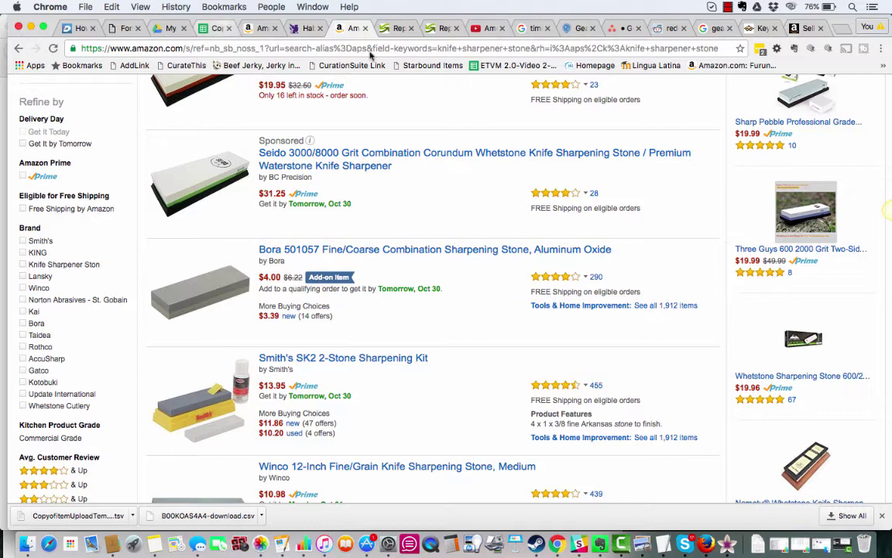
# Take the third-ranked keyword "knife sharpening stone" from the Keyword Inspector report and search Amazon for it.
pyautogui.click(761, 31)
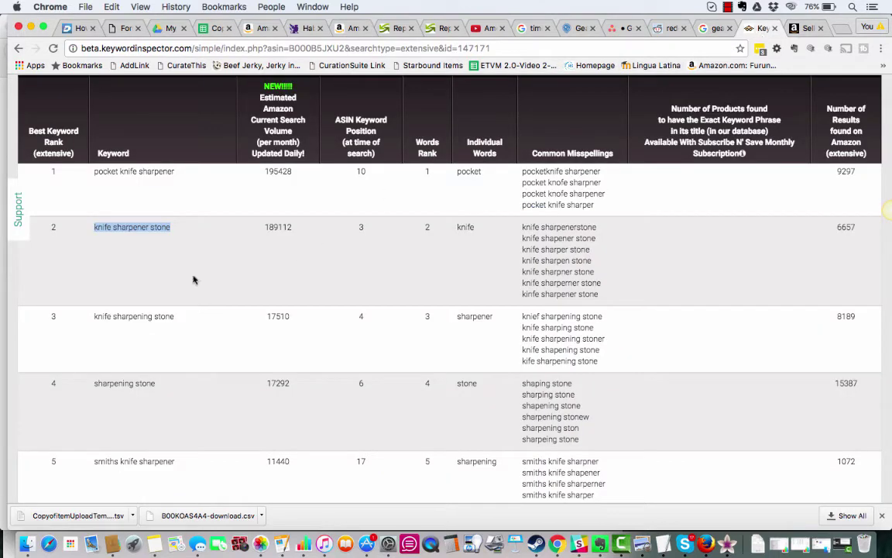
pyautogui.scroll(-2, 193, 280)
pyautogui.moveTo(181, 248); pyautogui.dragTo(89, 242)
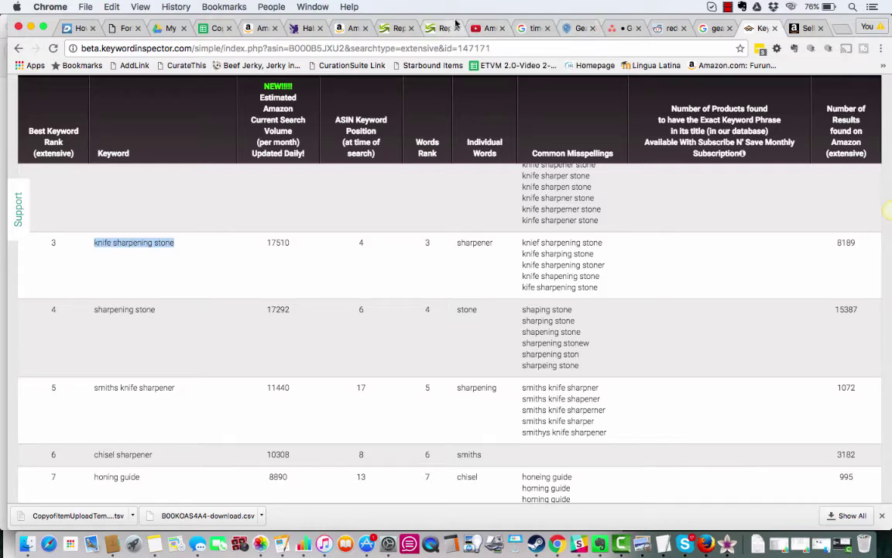
pyautogui.click(348, 28)
pyautogui.scroll(5, 307, 233)
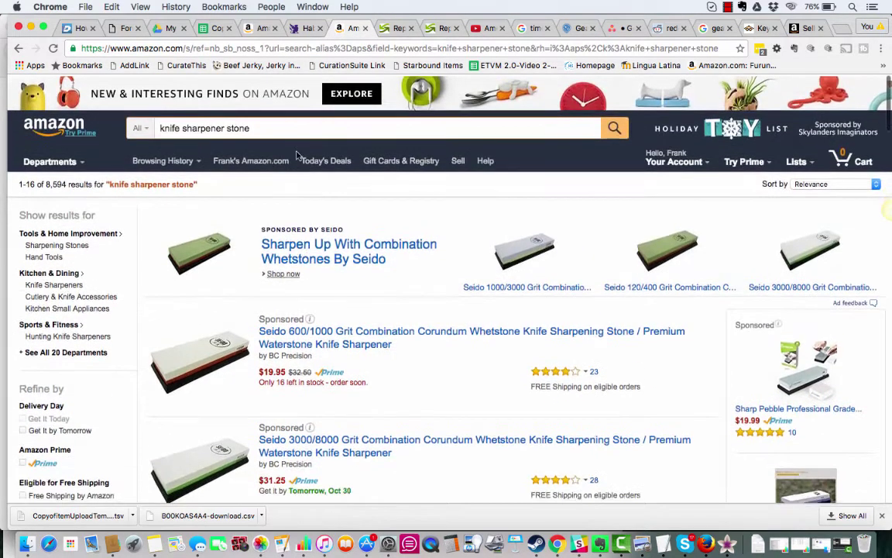
pyautogui.tripleClick(308, 132)
pyautogui.write('knife sharpening stone')
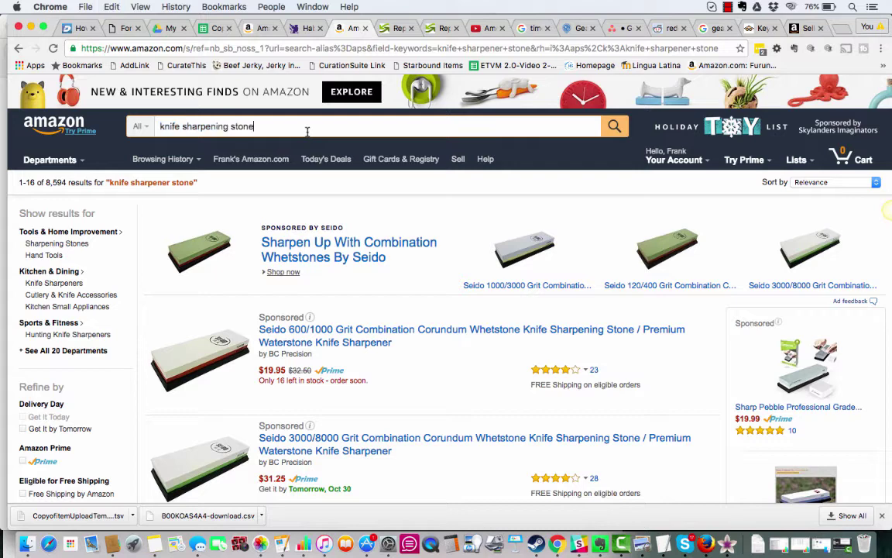
pyautogui.press('Return')
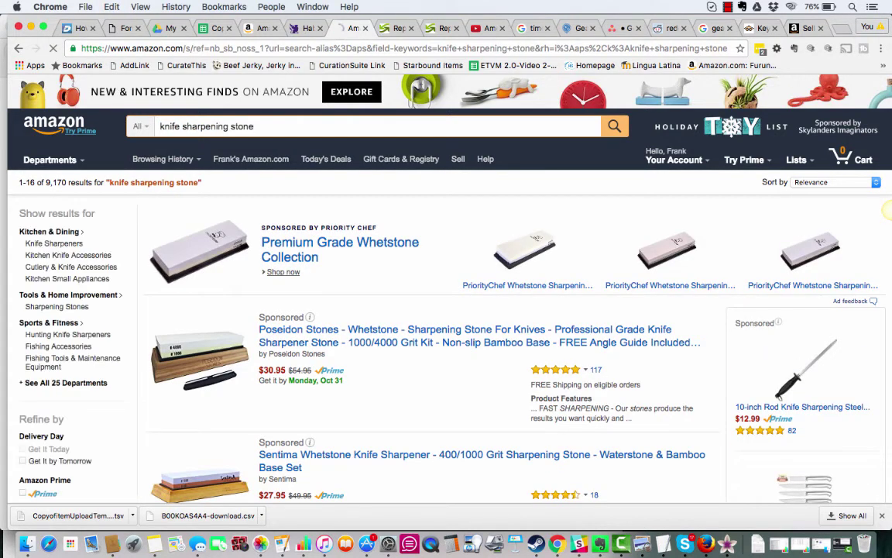
# Examine the organic and sponsored listings in the knife sharpening stone results.
pyautogui.scroll(-3, 324, 179)
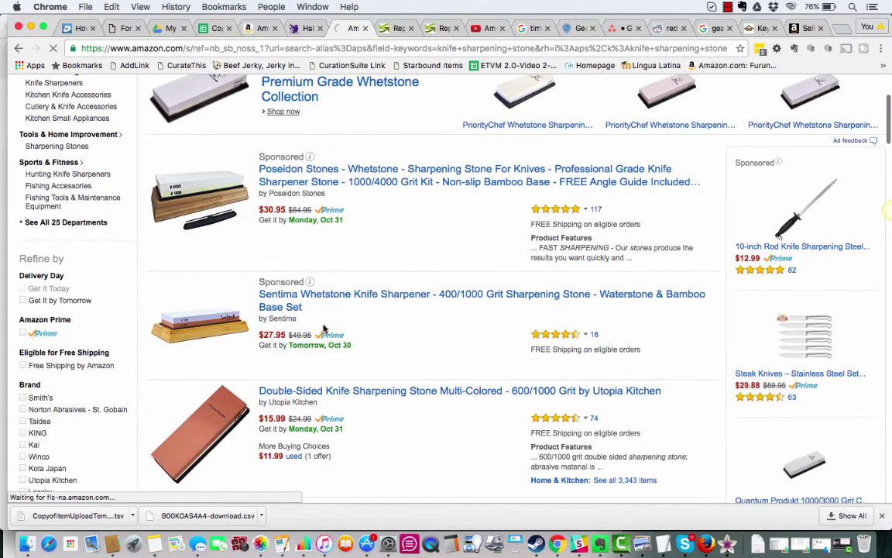
pyautogui.scroll(-2, 460, 344)
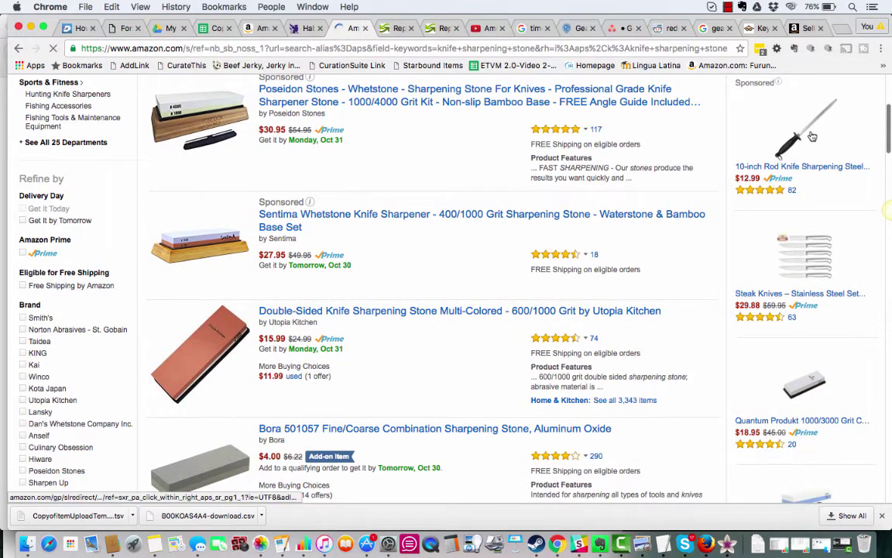
pyautogui.scroll(-2, 814, 195)
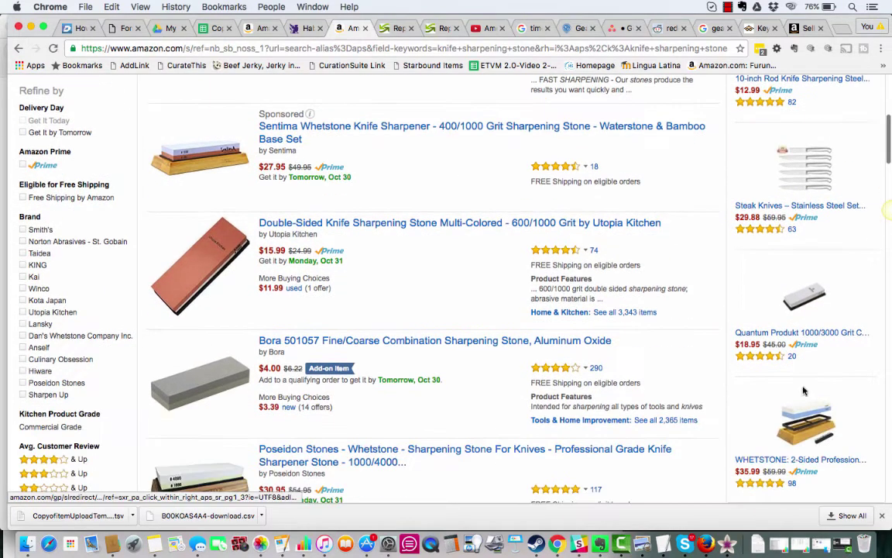
pyautogui.scroll(3, 815, 451)
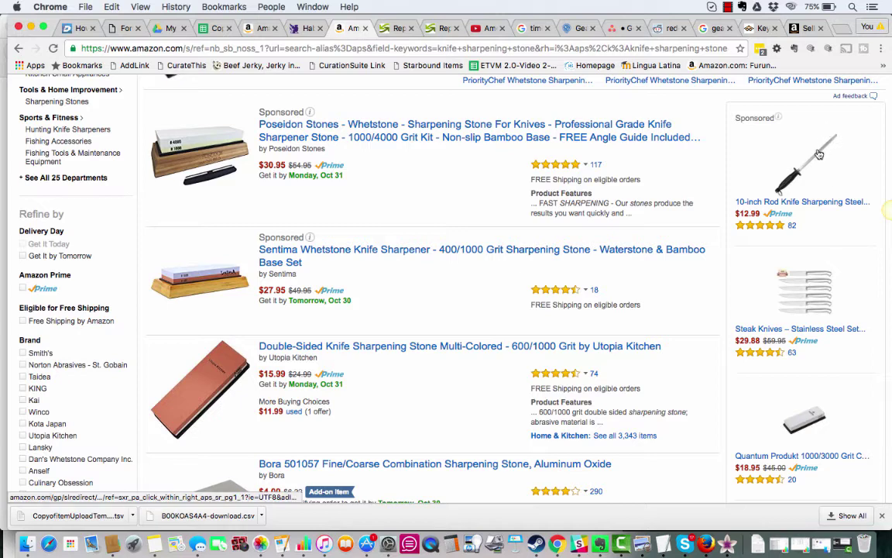
# Return to the Keyword Inspector report and review the lower-ranked keywords, including the honing and whetstone phrases.
pyautogui.click(756, 29)
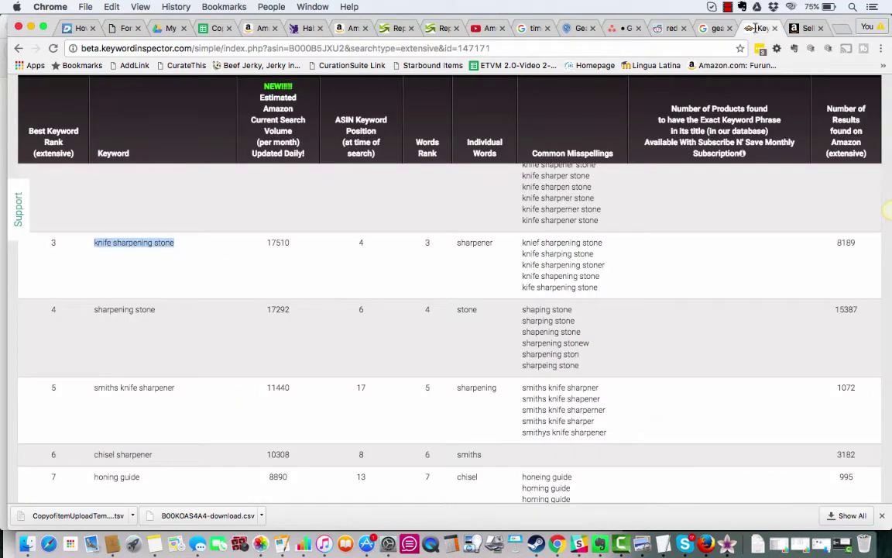
pyautogui.scroll(-3, 299, 284)
pyautogui.scroll(-2, 178, 276)
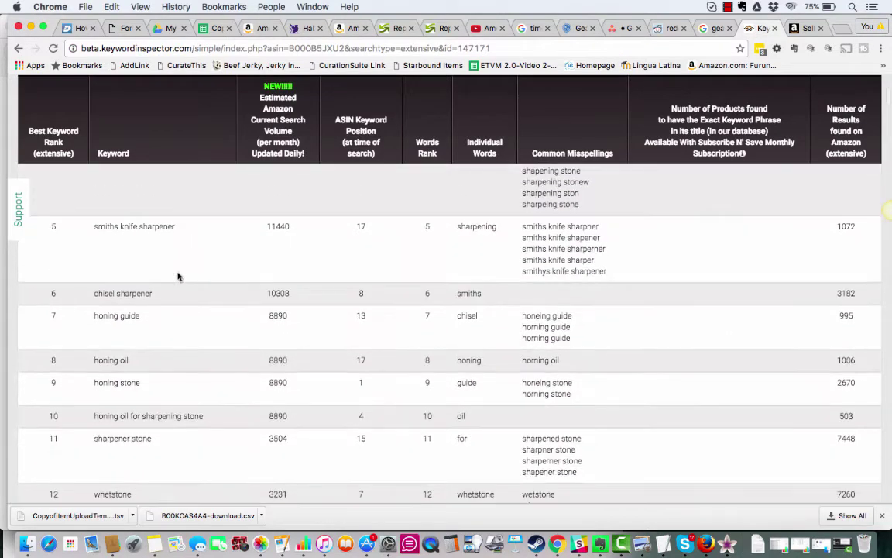
pyautogui.scroll(-4, 177, 276)
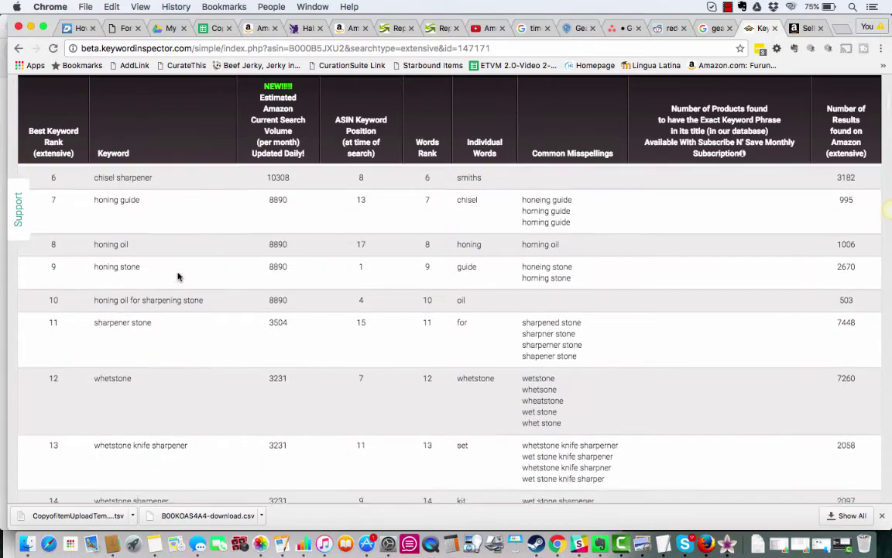
pyautogui.scroll(-2, 177, 276)
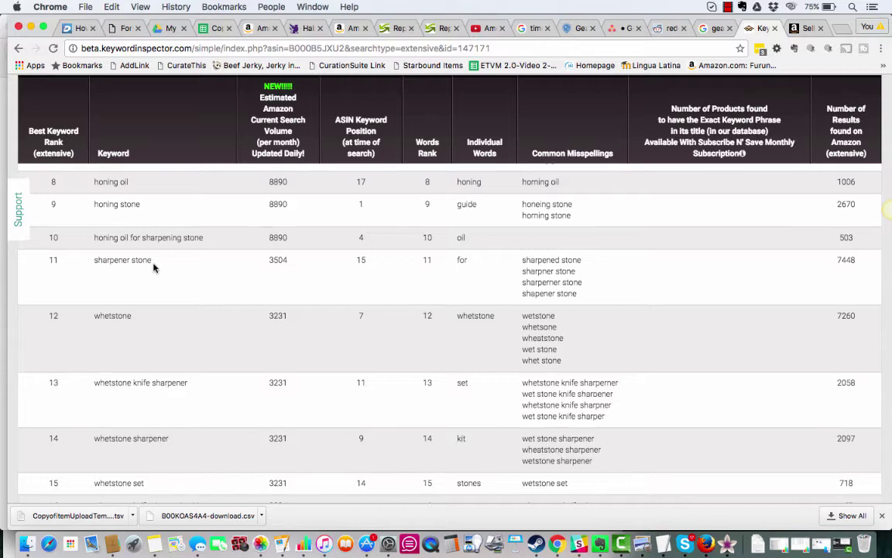
pyautogui.scroll(-2, 153, 267)
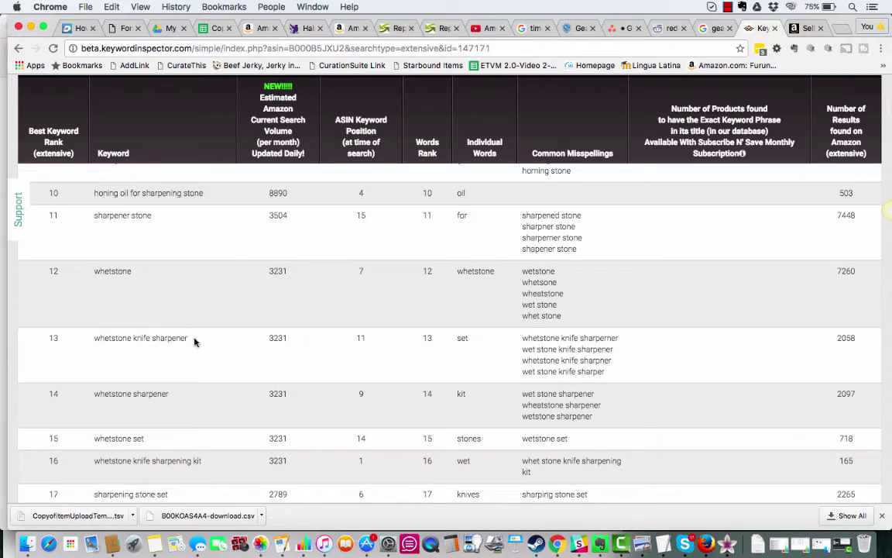
pyautogui.moveTo(195, 341); pyautogui.dragTo(113, 338)
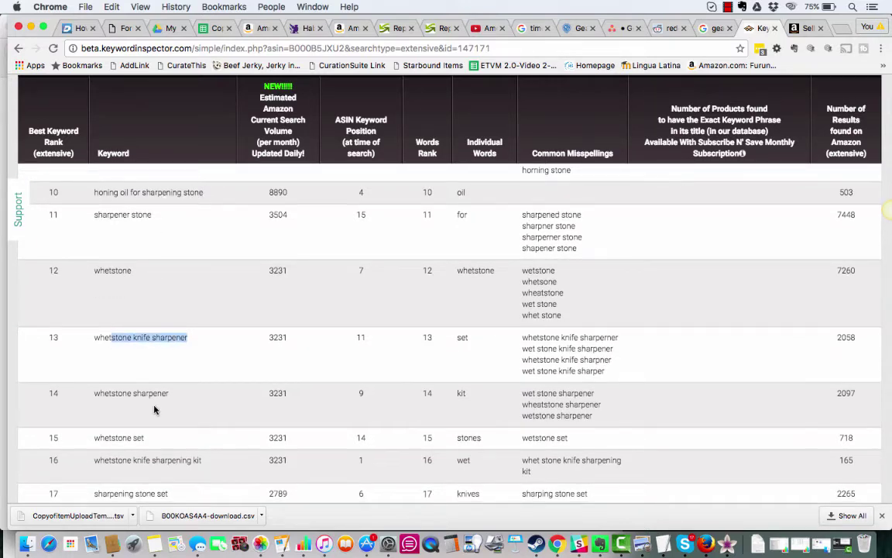
pyautogui.scroll(-2, 139, 408)
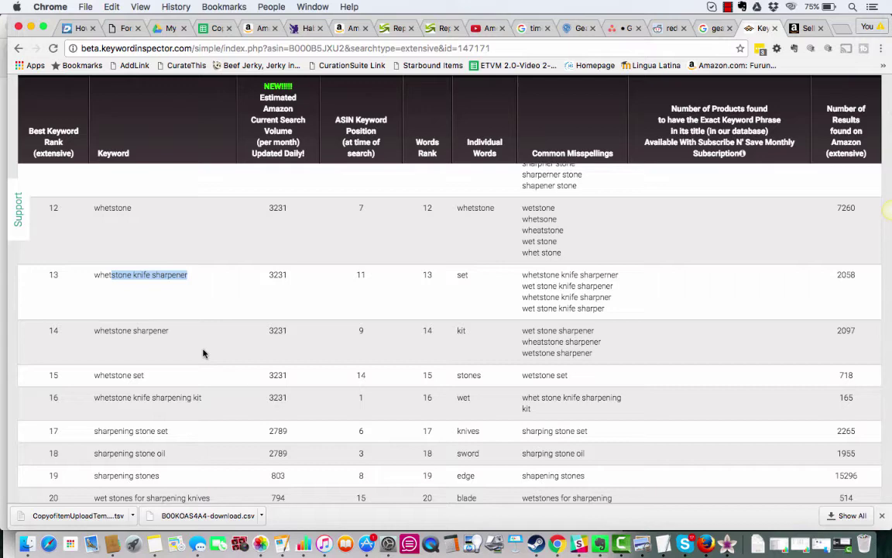
pyautogui.scroll(-4, 203, 353)
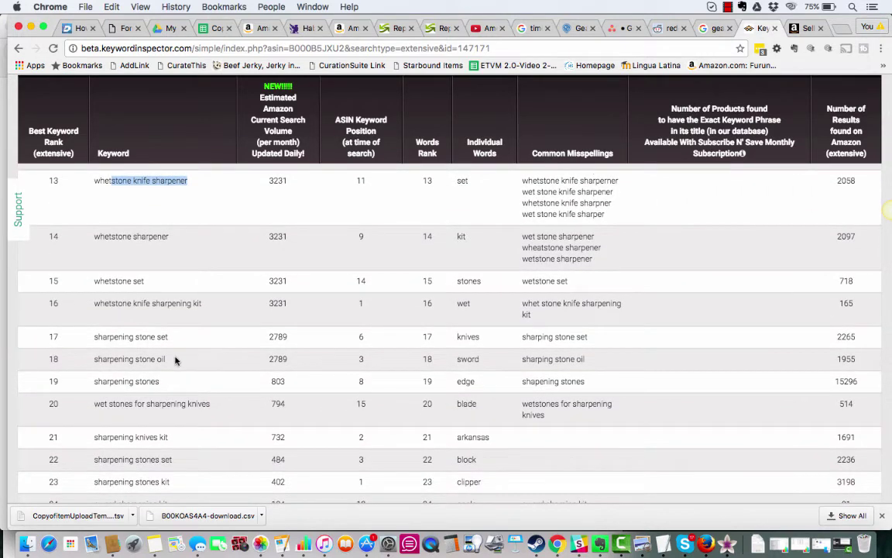
# Copy the keyword "sharpening stone set" from the report and search Amazon for it.
pyautogui.moveTo(169, 338); pyautogui.dragTo(91, 338)
pyautogui.press('super+c')
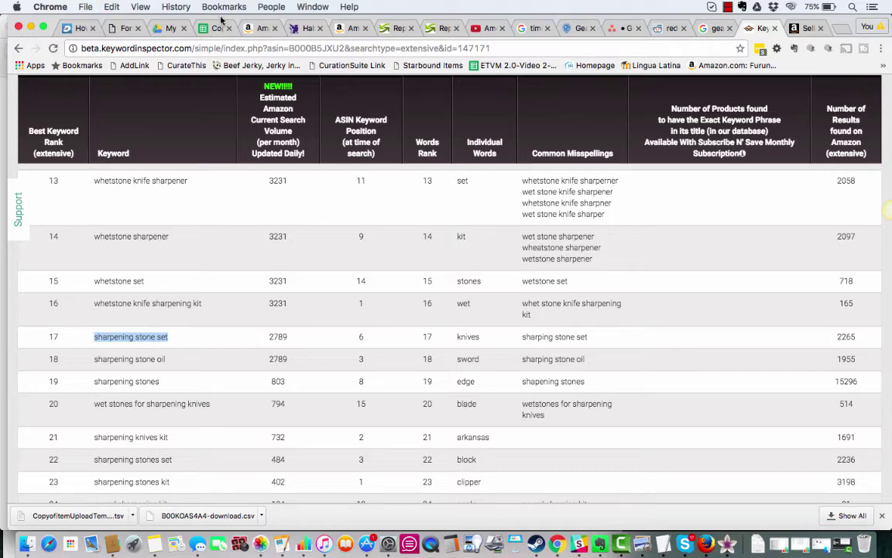
pyautogui.click(352, 29)
pyautogui.scroll(5, 308, 232)
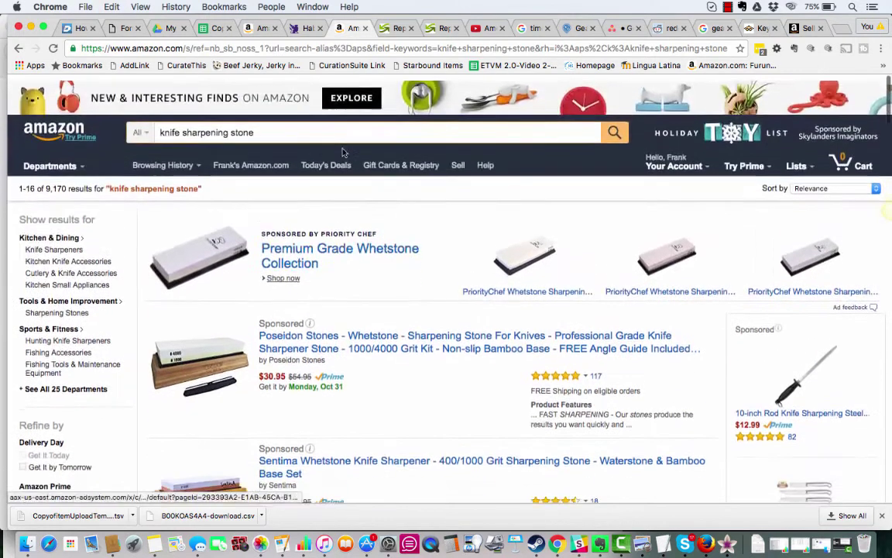
pyautogui.tripleClick(359, 129)
pyautogui.press('super+v')
pyautogui.press('Return')
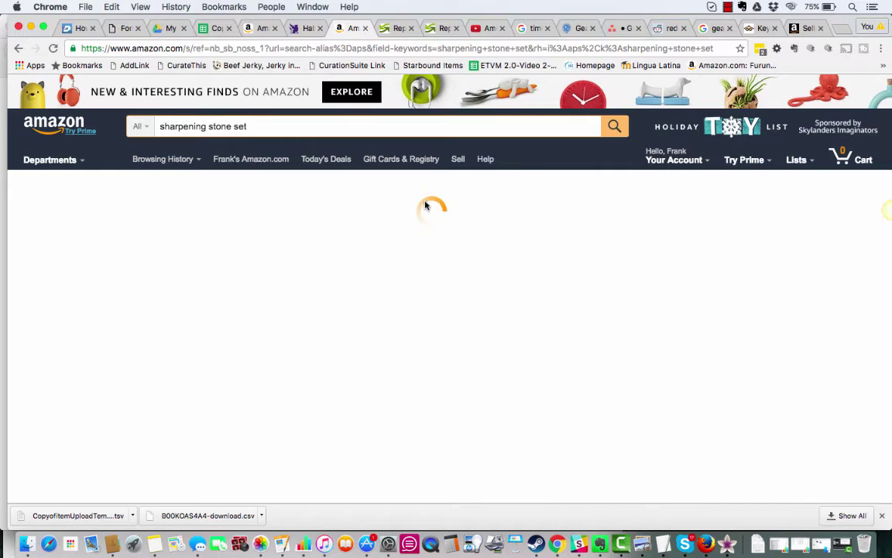
# Examine the organic and sponsored listings in the sharpening stone set results.
pyautogui.scroll(-3, 533, 287)
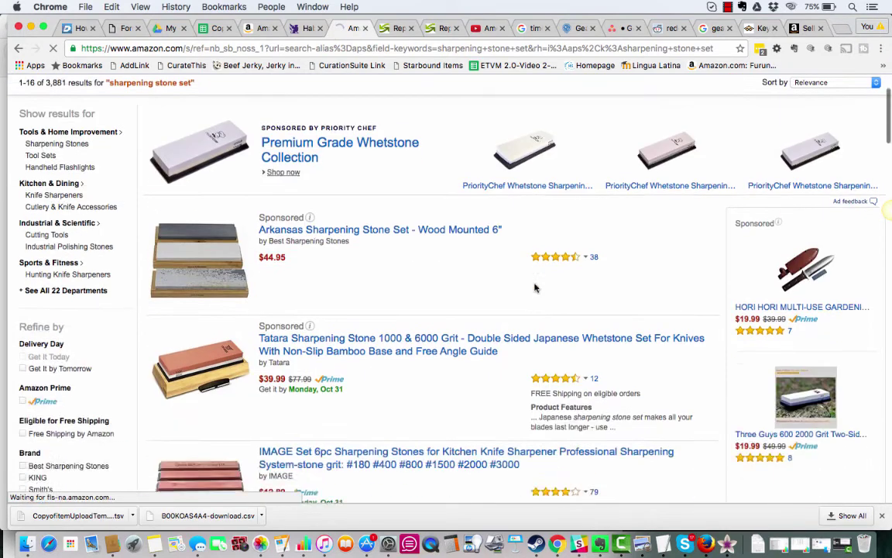
pyautogui.scroll(-2, 356, 323)
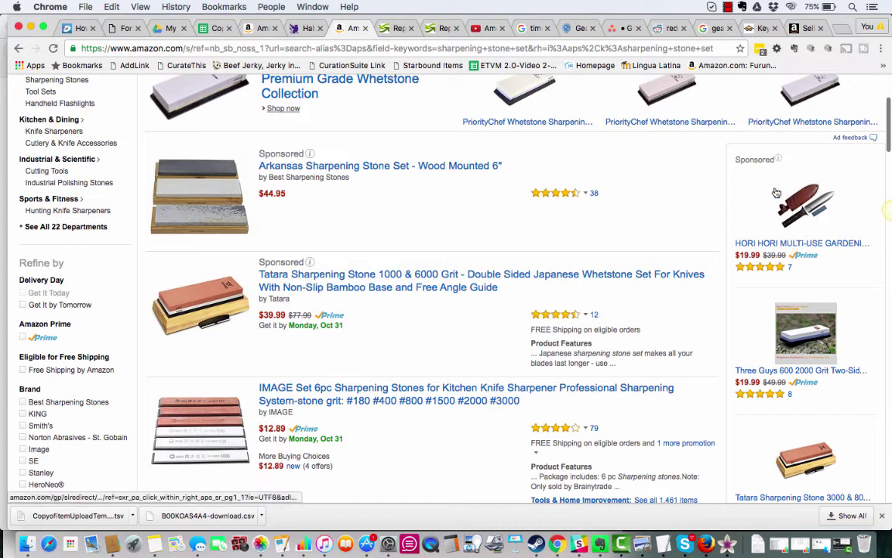
pyautogui.scroll(-2, 794, 203)
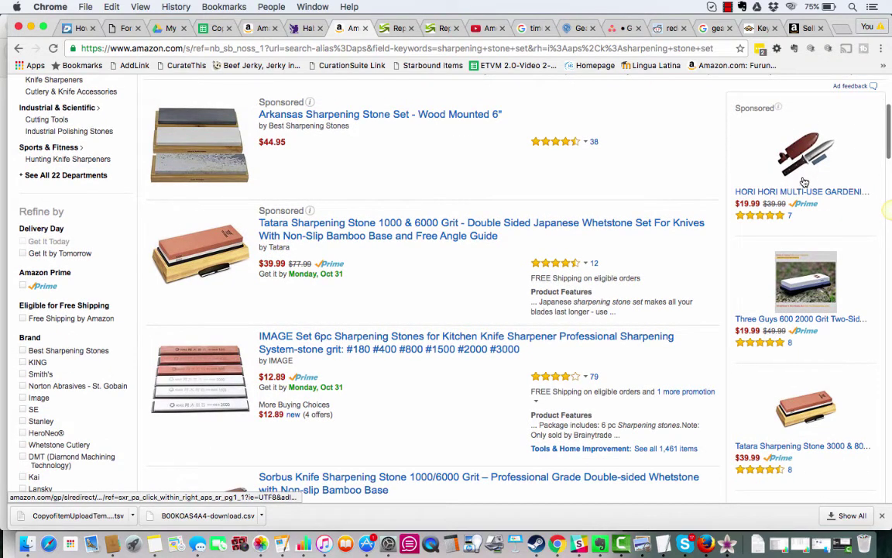
pyautogui.scroll(-4, 541, 353)
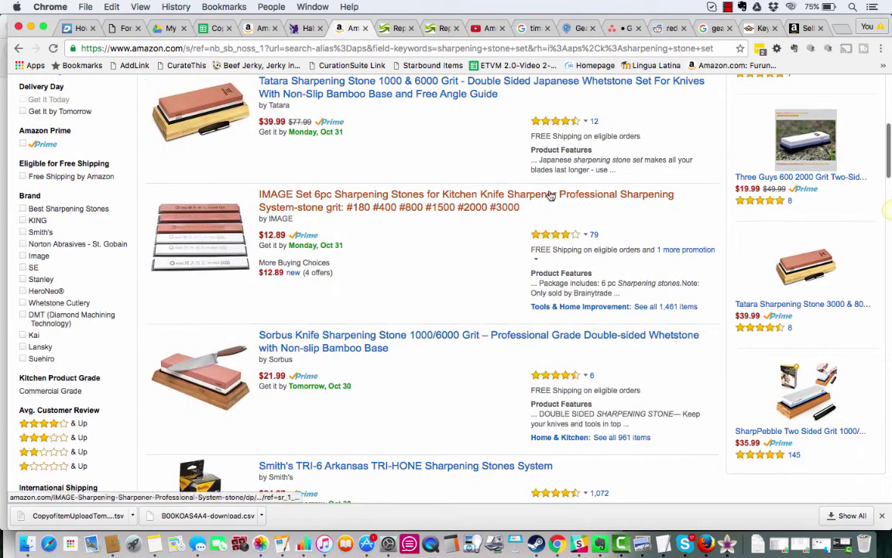
# Return to the Keyword Inspector report and copy the lower-ranked keyword "blade sharpening stone".
pyautogui.scroll(1, 542, 194)
pyautogui.scroll(3, 536, 192)
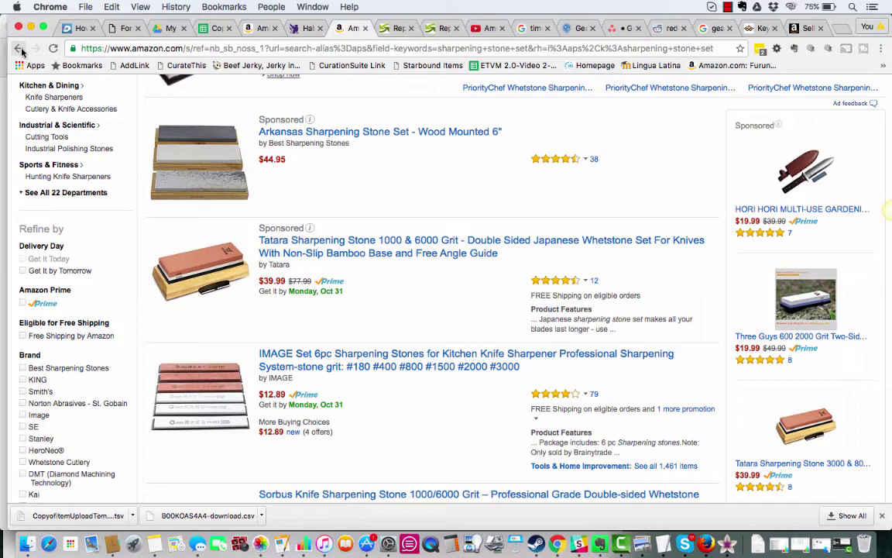
pyautogui.click(759, 28)
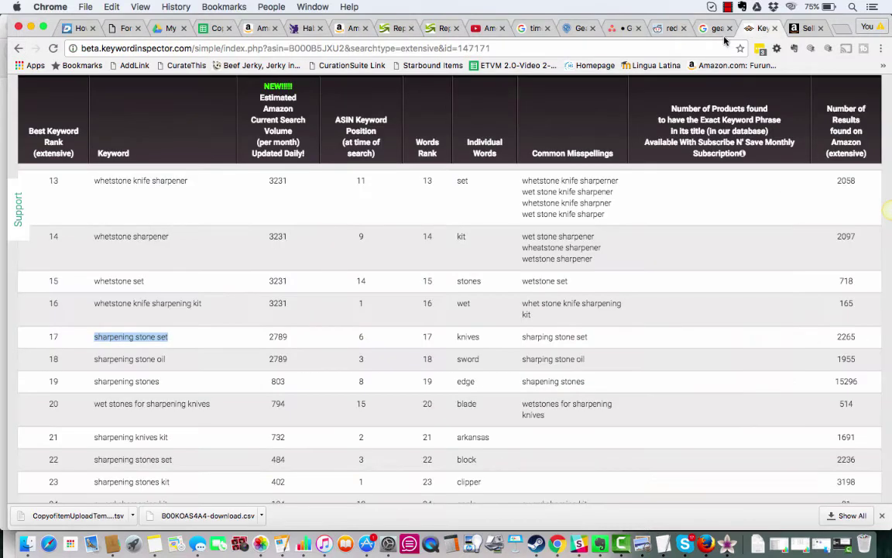
pyautogui.scroll(-3, 293, 383)
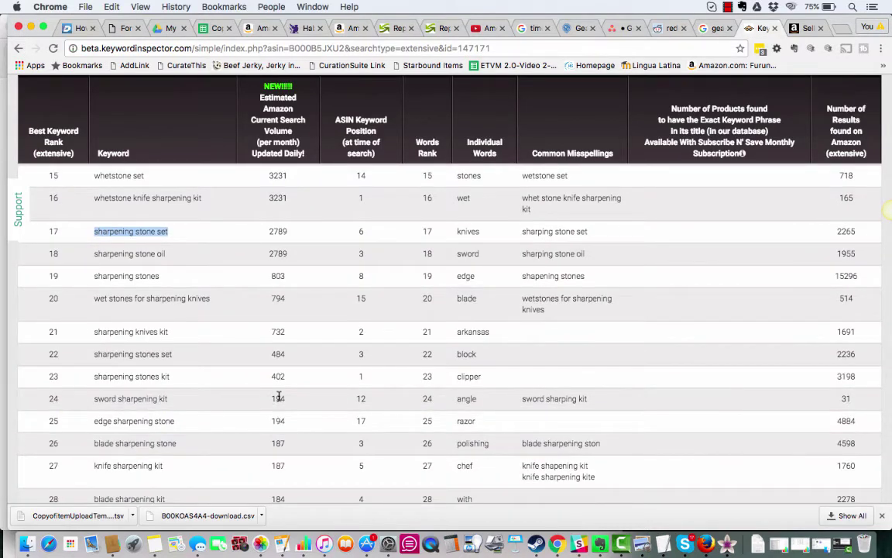
pyautogui.scroll(-4, 161, 324)
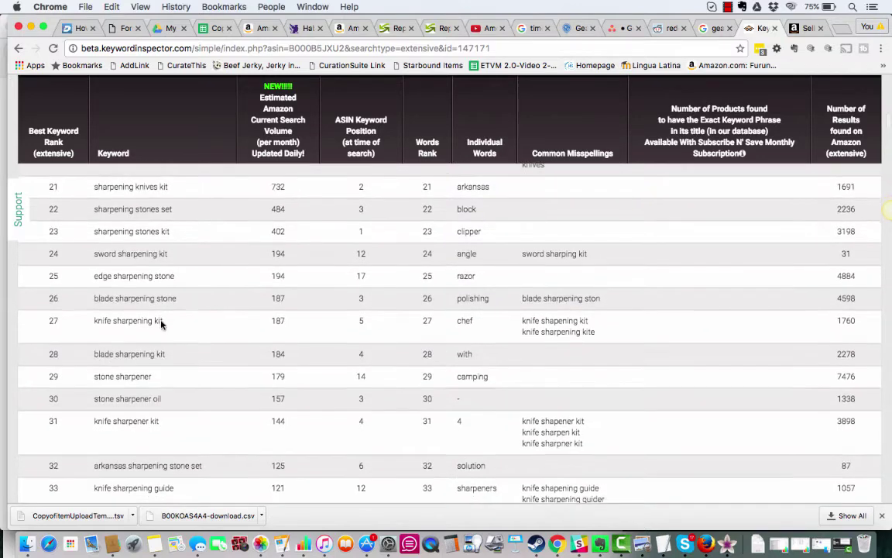
pyautogui.scroll(-1, 170, 288)
pyautogui.moveTo(187, 280); pyautogui.dragTo(92, 279)
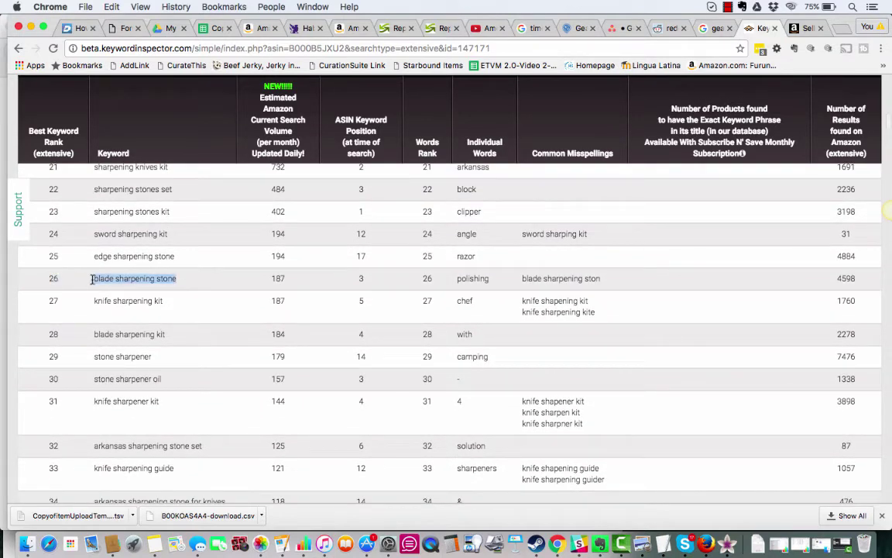
pyautogui.press('super+c')
# Switch to the Amazon results and search for the copied keyword "blade sharpening stone".
pyautogui.click(349, 28)
pyautogui.scroll(5, 328, 155)
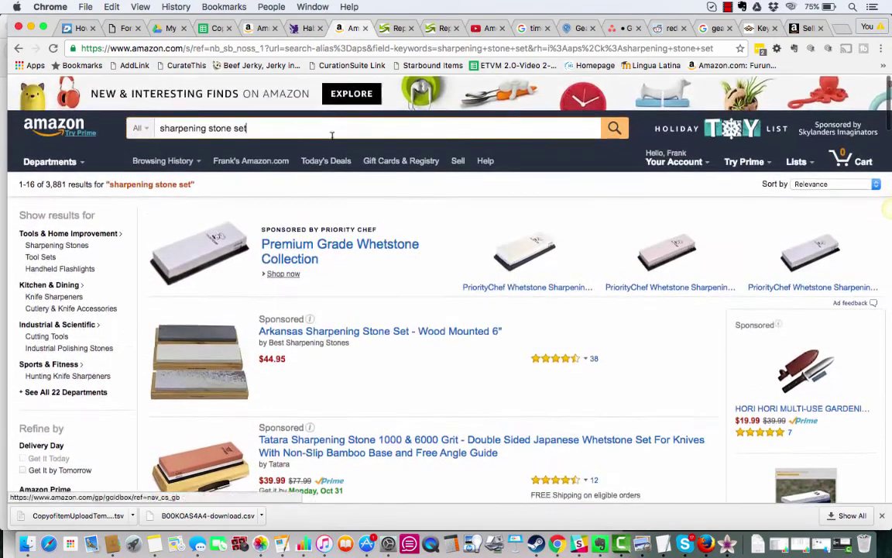
pyautogui.tripleClick(349, 133)
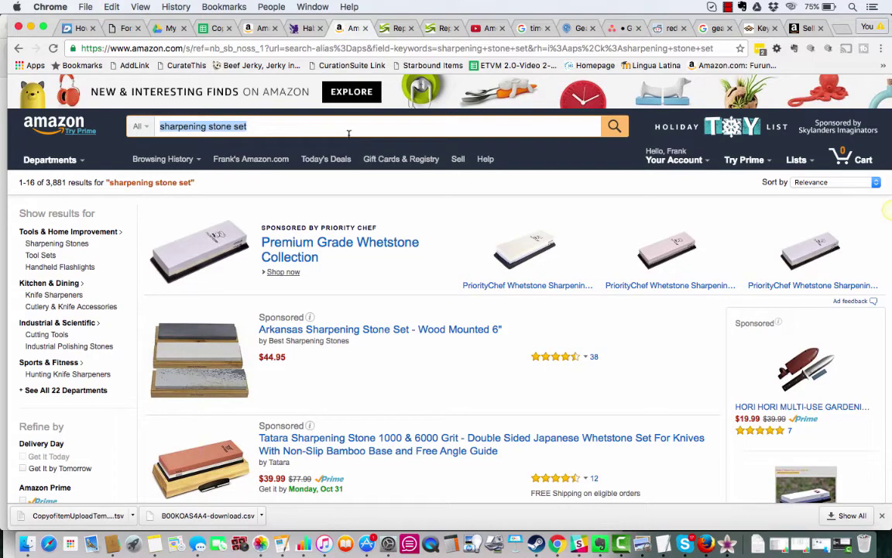
pyautogui.write('blade sharpening stone')
pyautogui.press('Return')
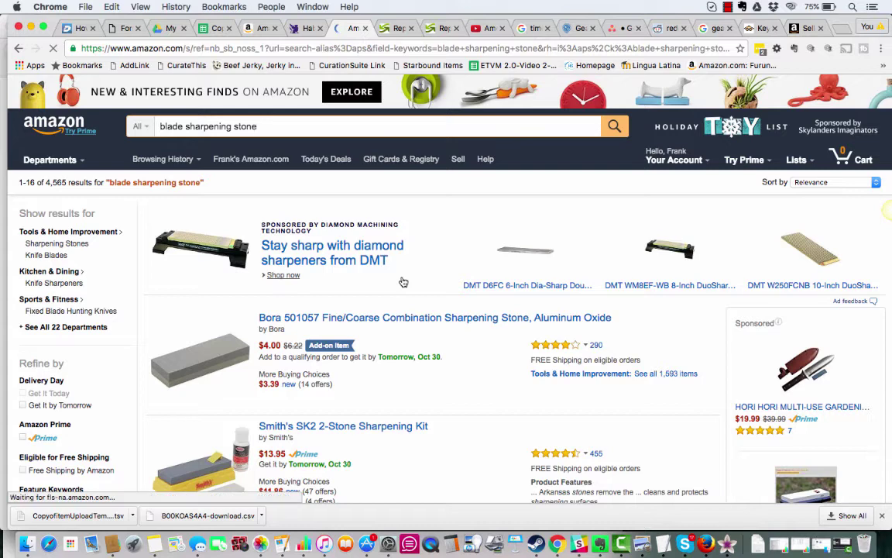
# Examine the sponsored banner, organic listings and sponsored side ads in the blade sharpening stone results.
pyautogui.scroll(-2, 403, 282)
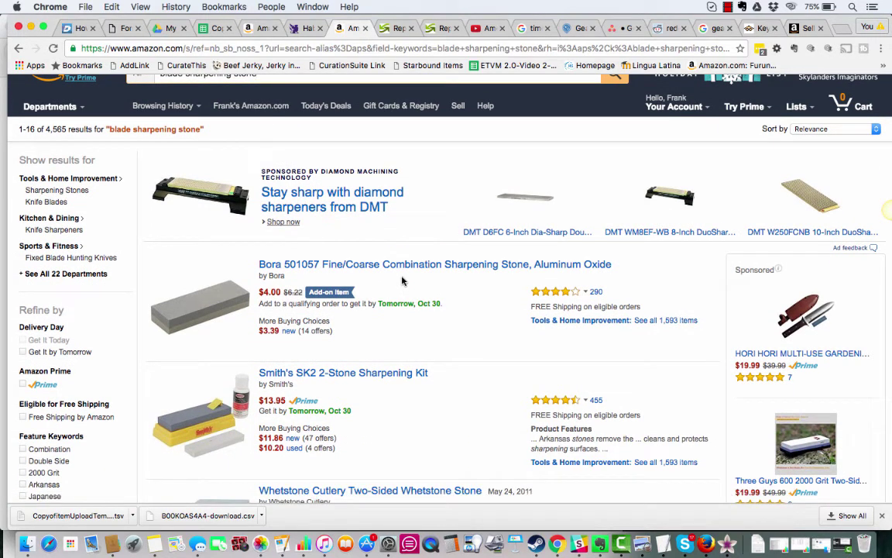
pyautogui.scroll(-2, 402, 280)
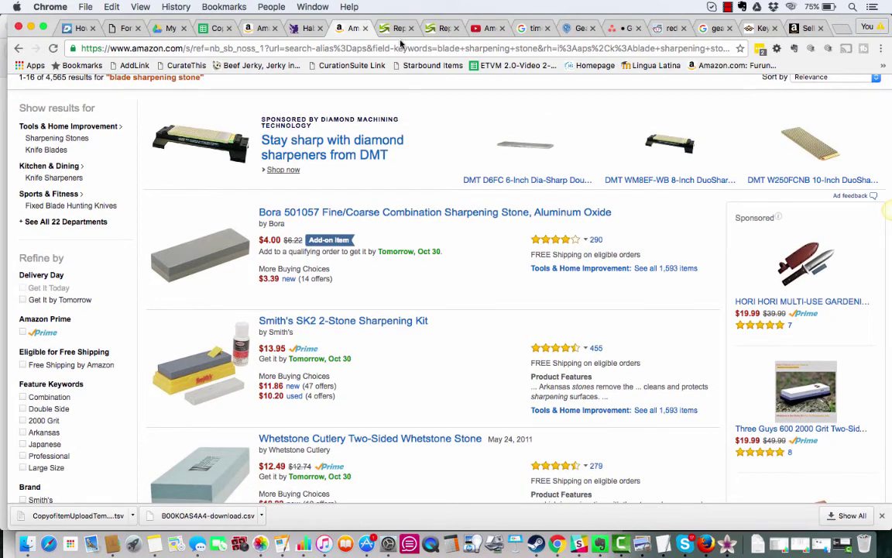
pyautogui.scroll(4, 348, 116)
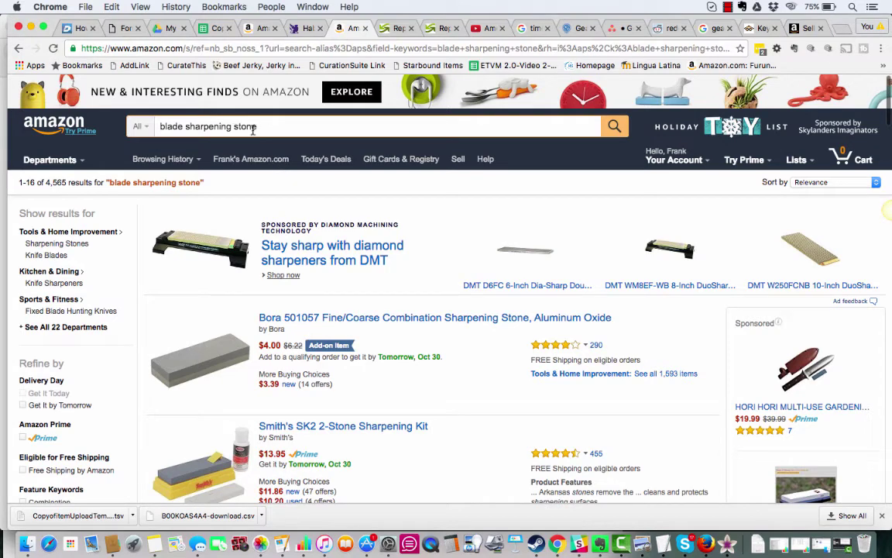
pyautogui.scroll(-4, 445, 350)
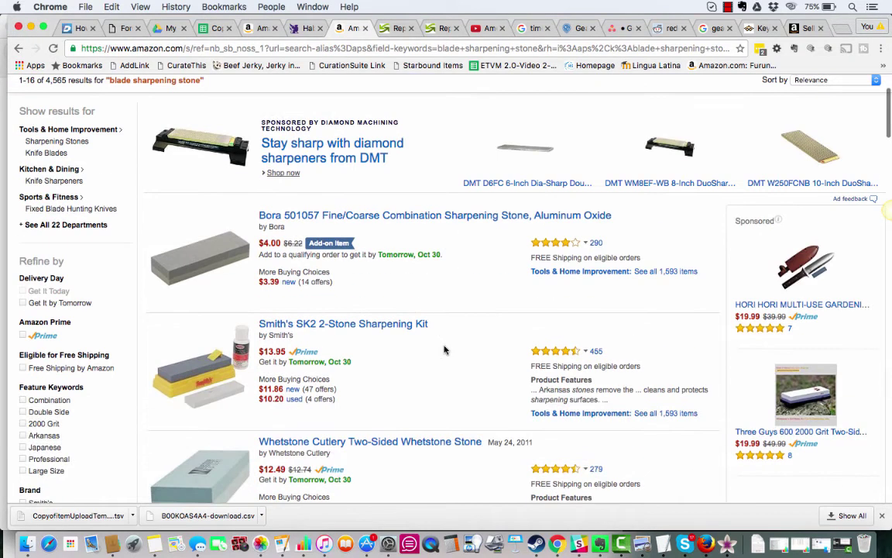
pyautogui.scroll(-3, 445, 350)
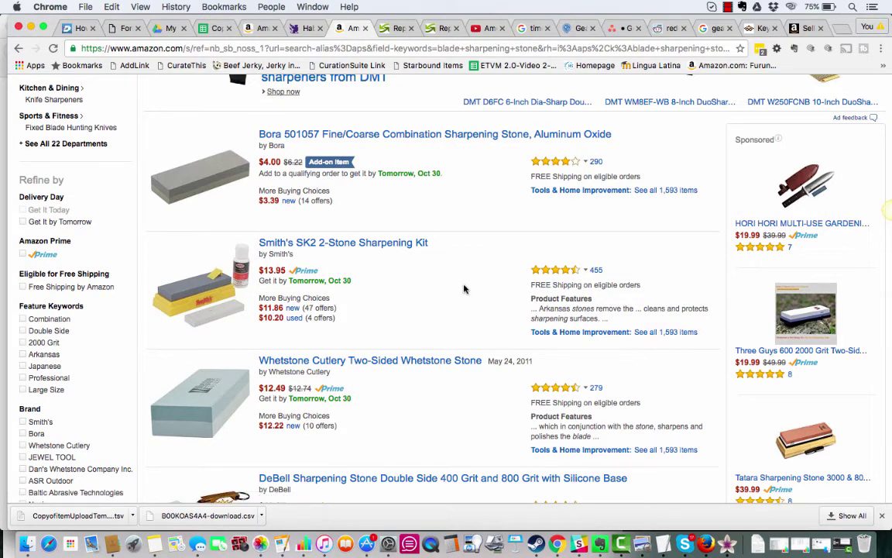
pyautogui.scroll(-3, 464, 289)
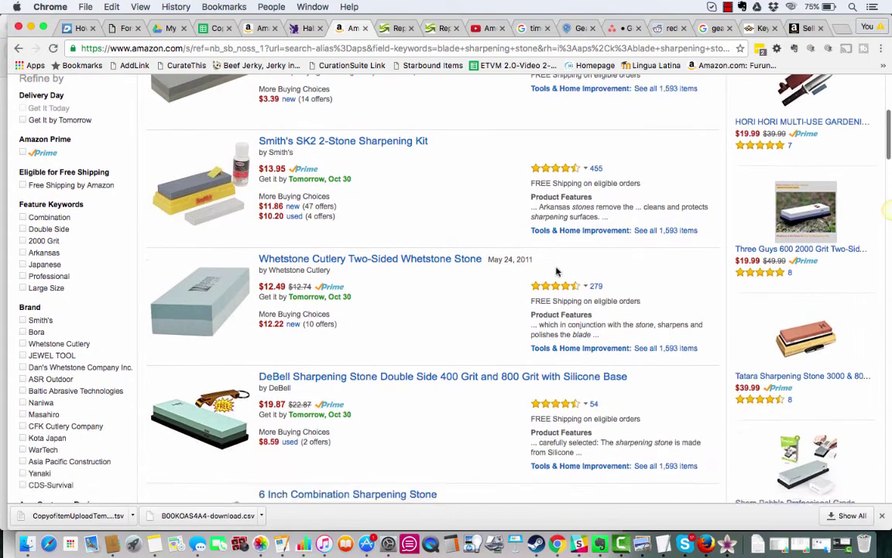
pyautogui.scroll(3, 769, 155)
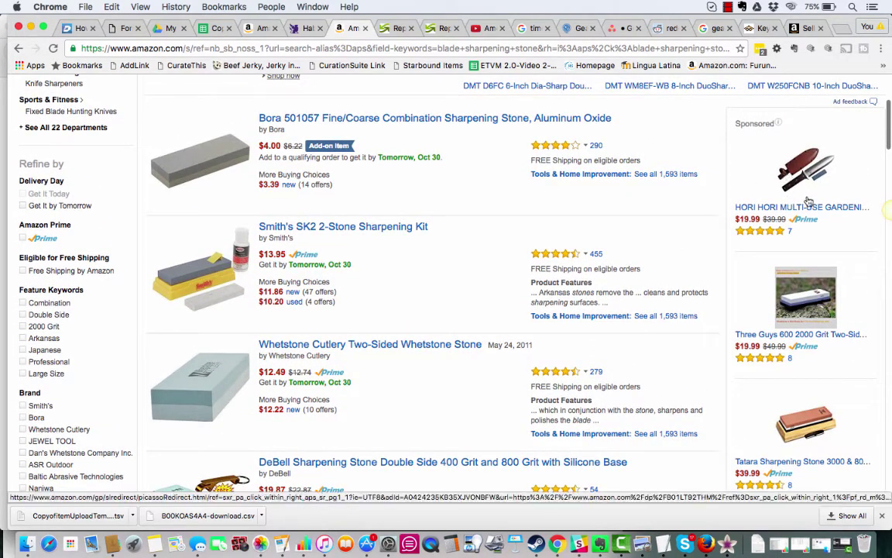
pyautogui.scroll(-2, 805, 194)
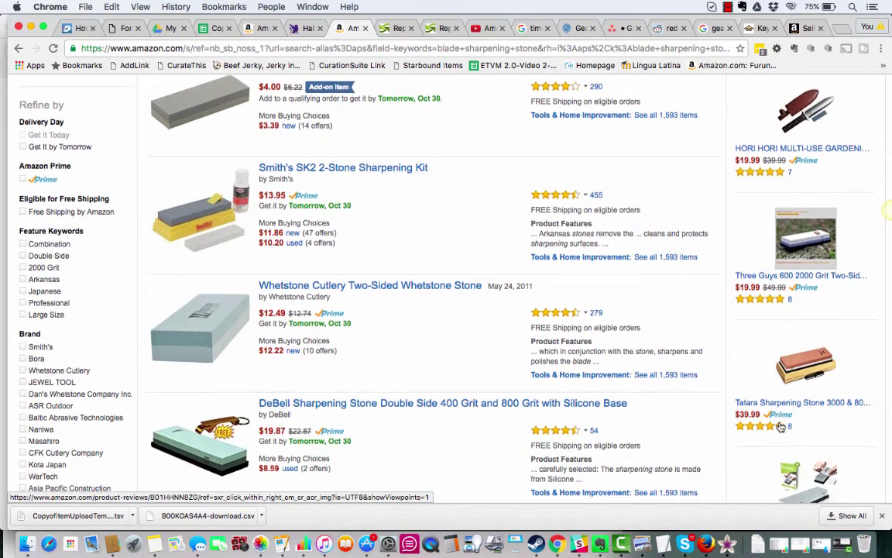
pyautogui.scroll(3, 775, 474)
pyautogui.scroll(5, 774, 474)
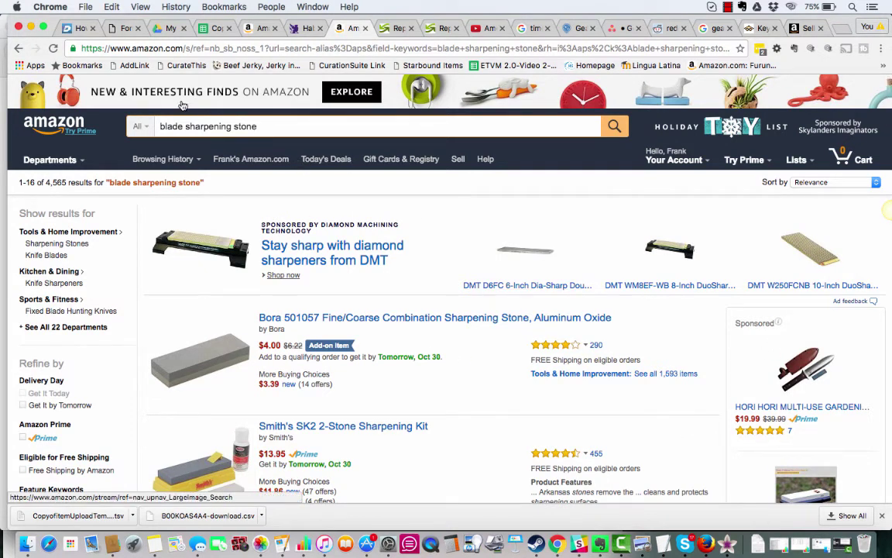
pyautogui.click(264, 129)
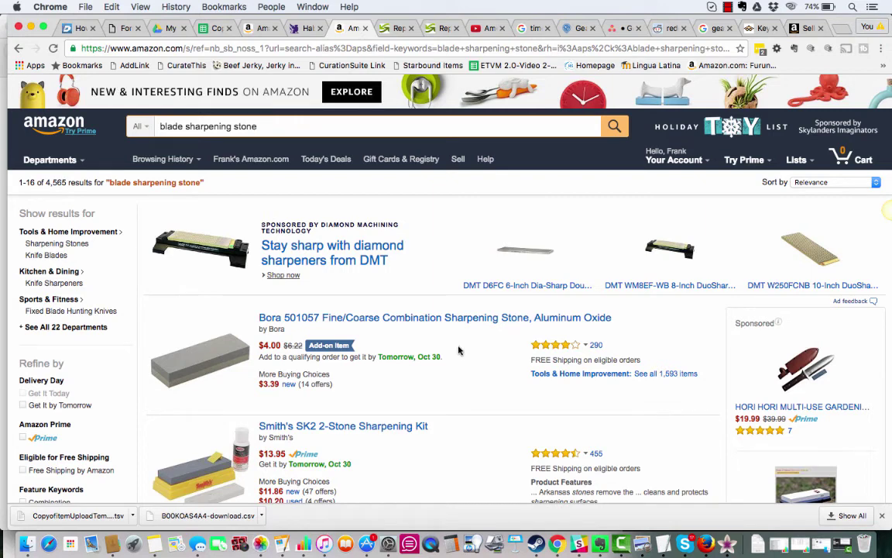
# Compare the Smith's SK2 2-Stone Sharpening Kit listing with the neighbouring results and ads, and highlight the search phrase.
pyautogui.scroll(-3, 463, 330)
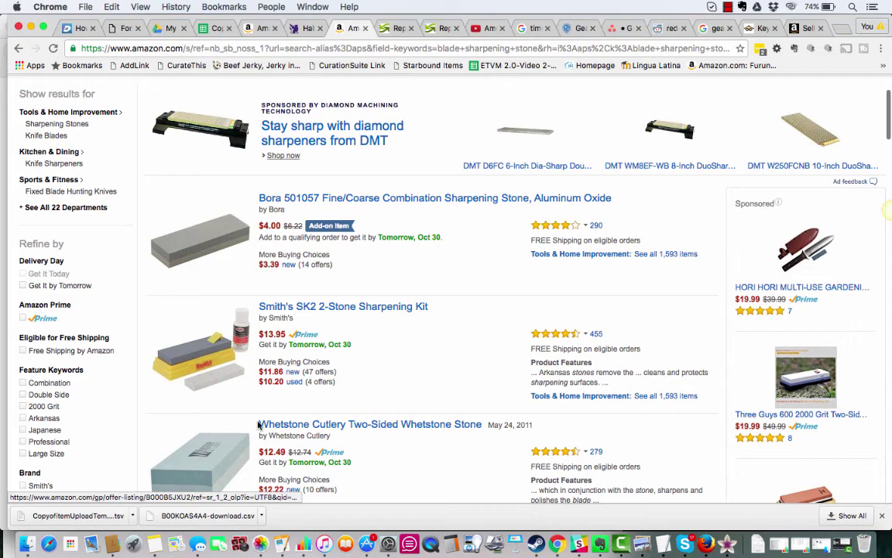
pyautogui.scroll(-2, 235, 383)
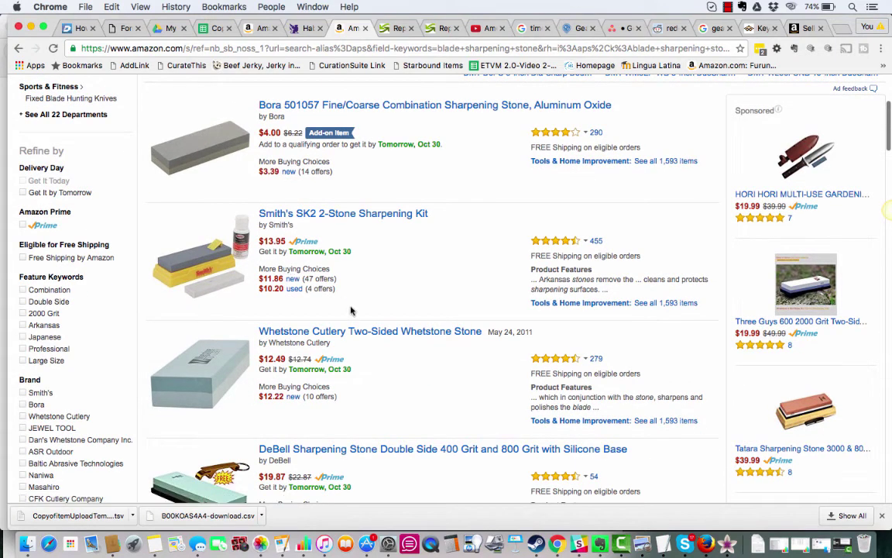
pyautogui.scroll(1, 284, 285)
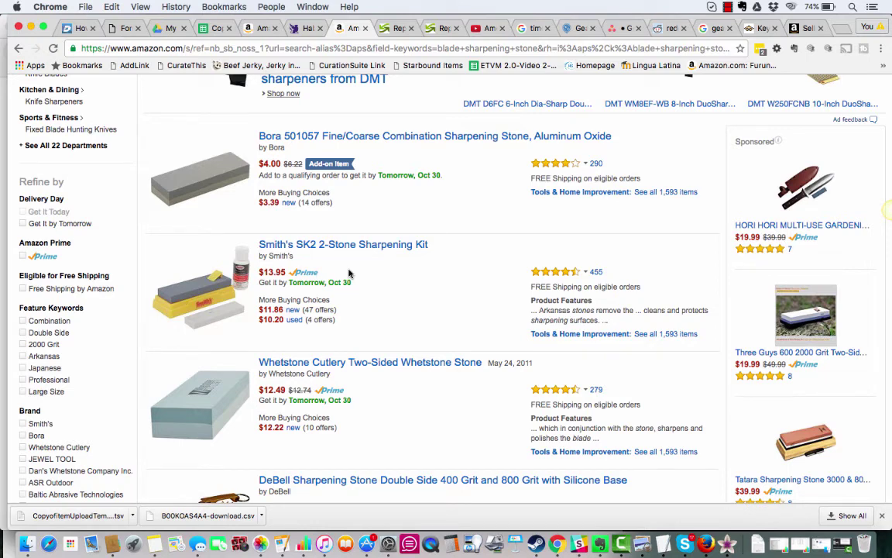
pyautogui.scroll(1, 348, 273)
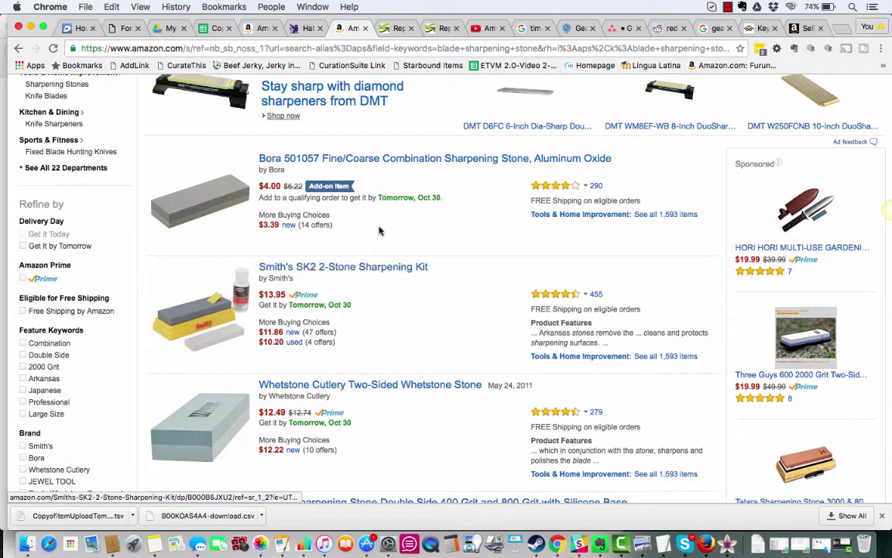
pyautogui.scroll(-1, 379, 230)
pyautogui.scroll(-2, 379, 230)
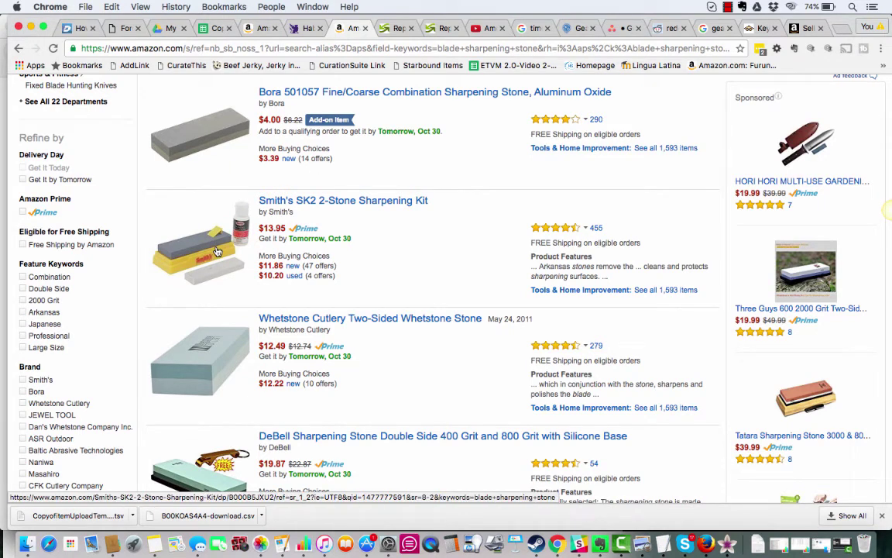
pyautogui.scroll(2, 487, 292)
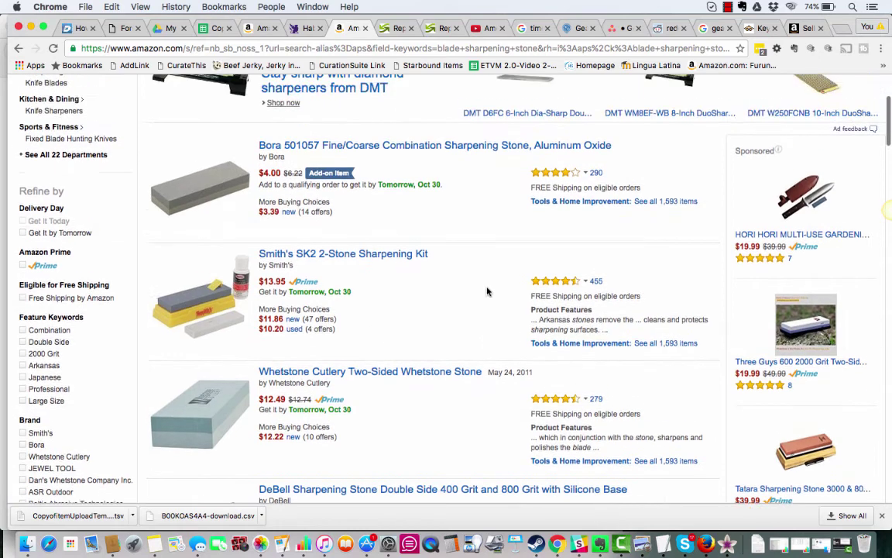
pyautogui.scroll(1, 486, 292)
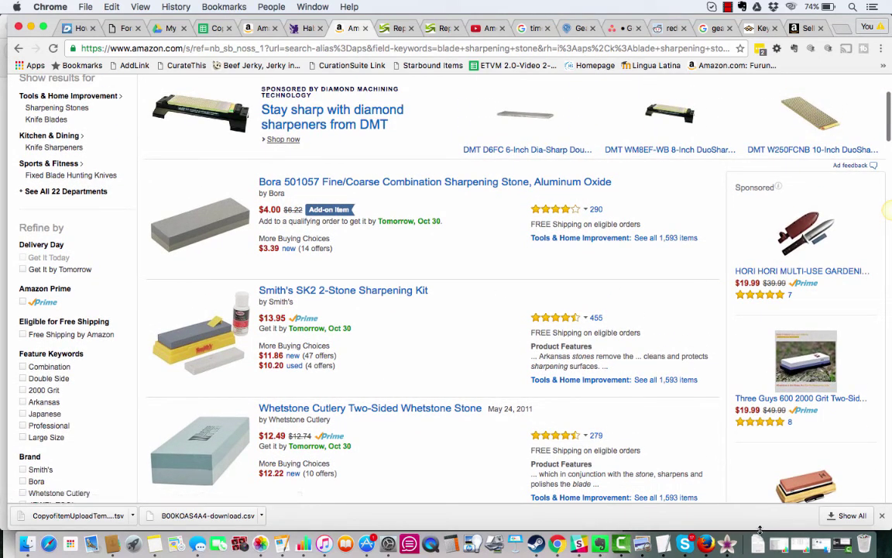
pyautogui.scroll(1, 346, 304)
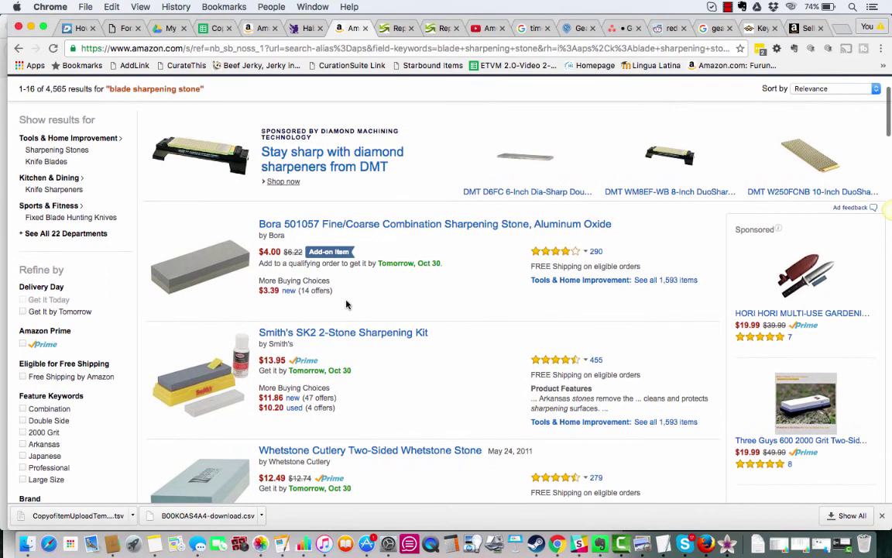
pyautogui.scroll(2, 346, 305)
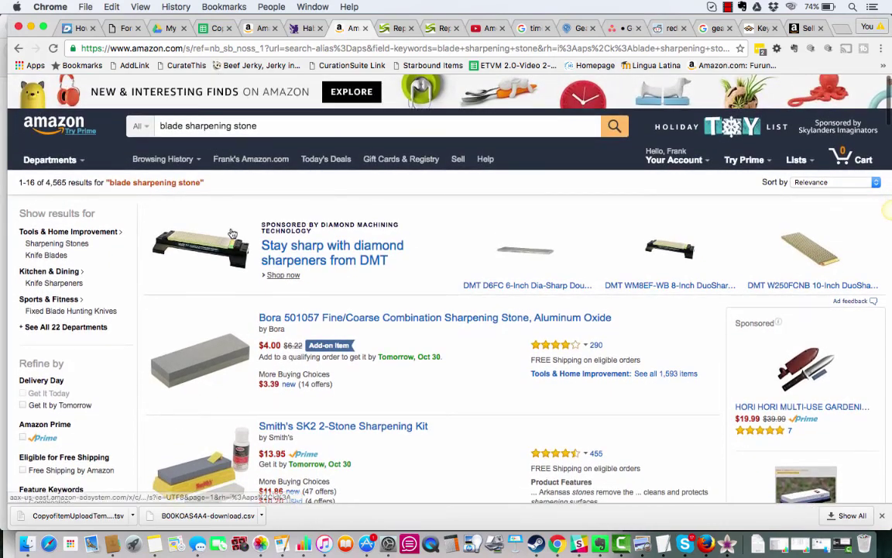
pyautogui.scroll(-2, 369, 439)
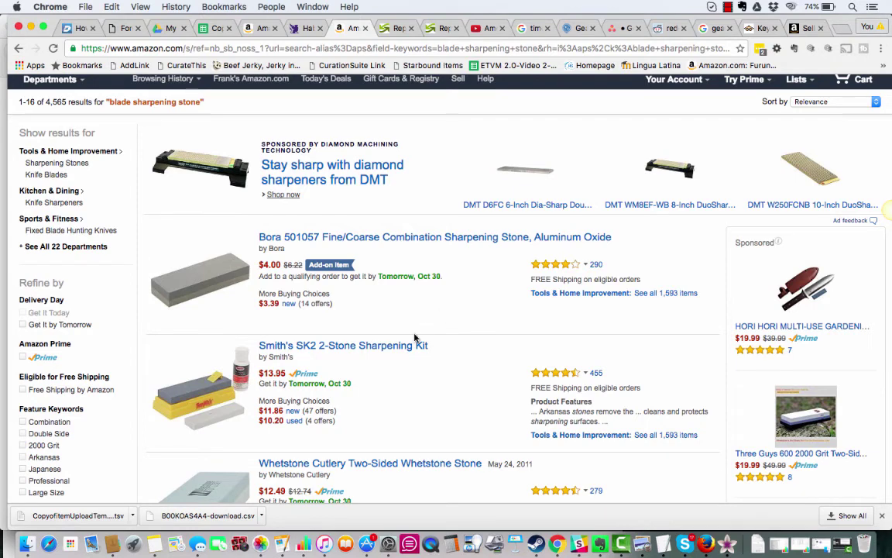
pyautogui.scroll(-2, 464, 302)
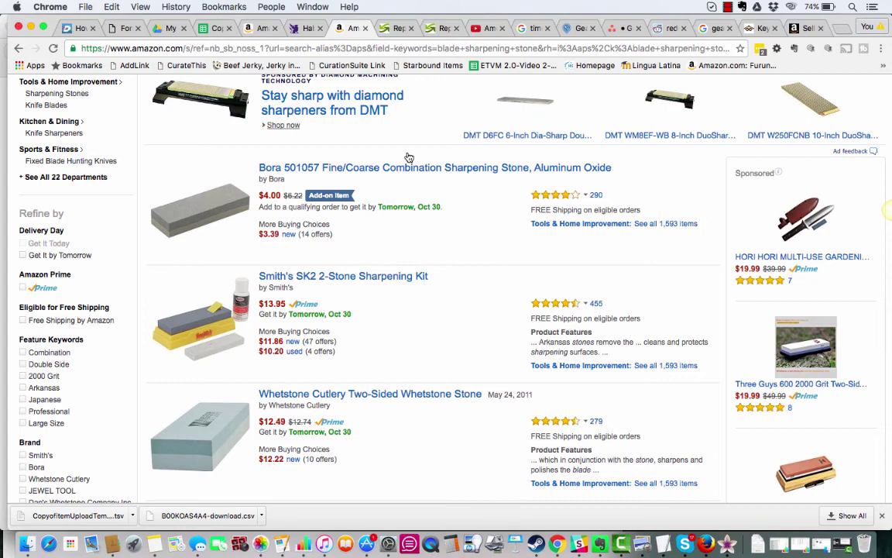
pyautogui.scroll(4, 409, 159)
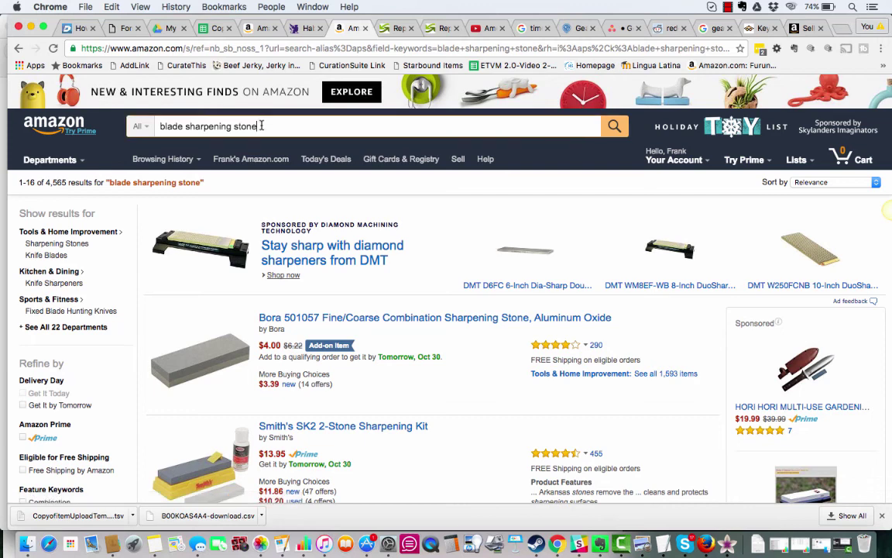
pyautogui.moveTo(260, 126); pyautogui.dragTo(166, 118)
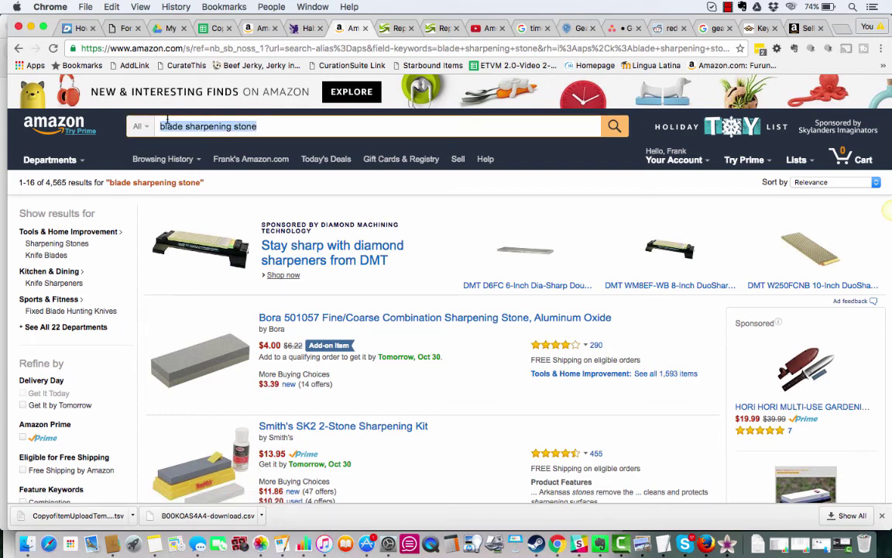